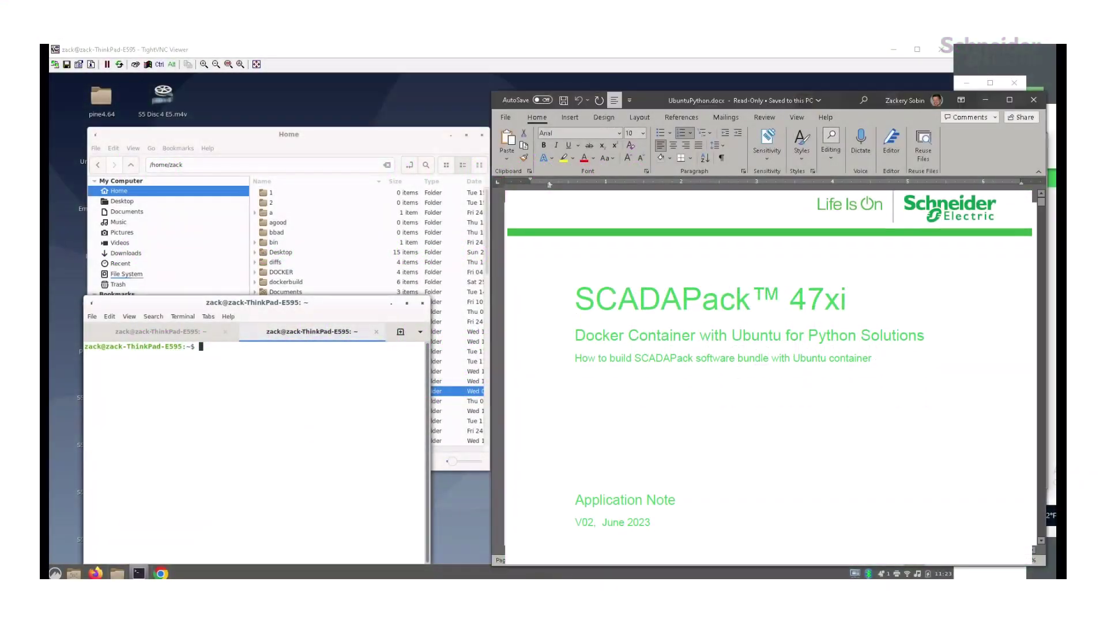
pyautogui.scroll(-10, 770, 372)
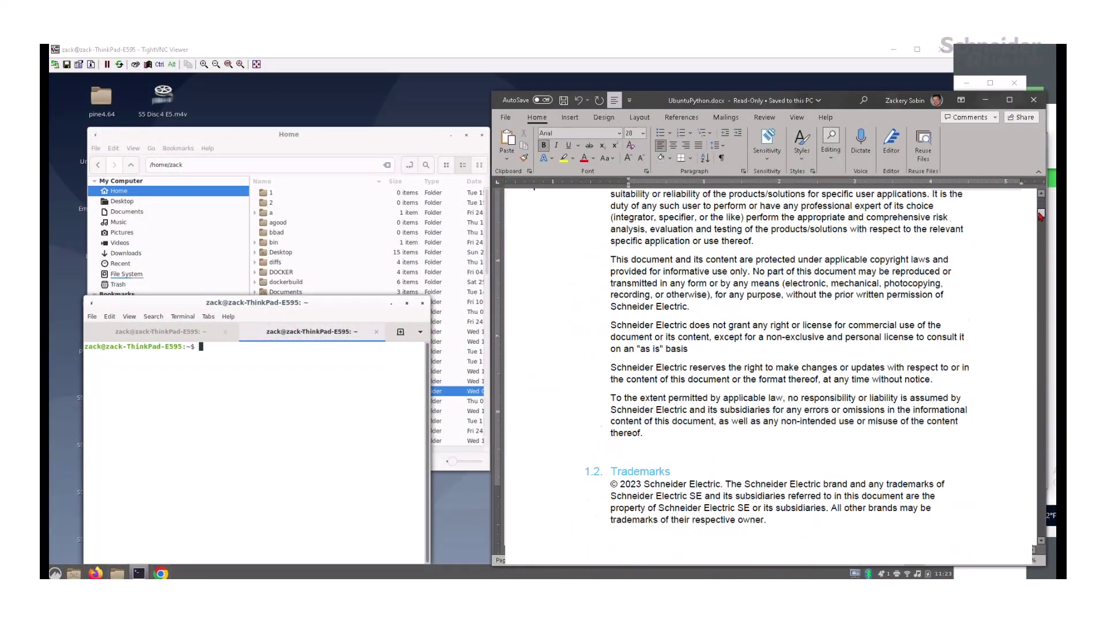
pyautogui.moveTo(1040, 213); pyautogui.dragTo(1040, 401)
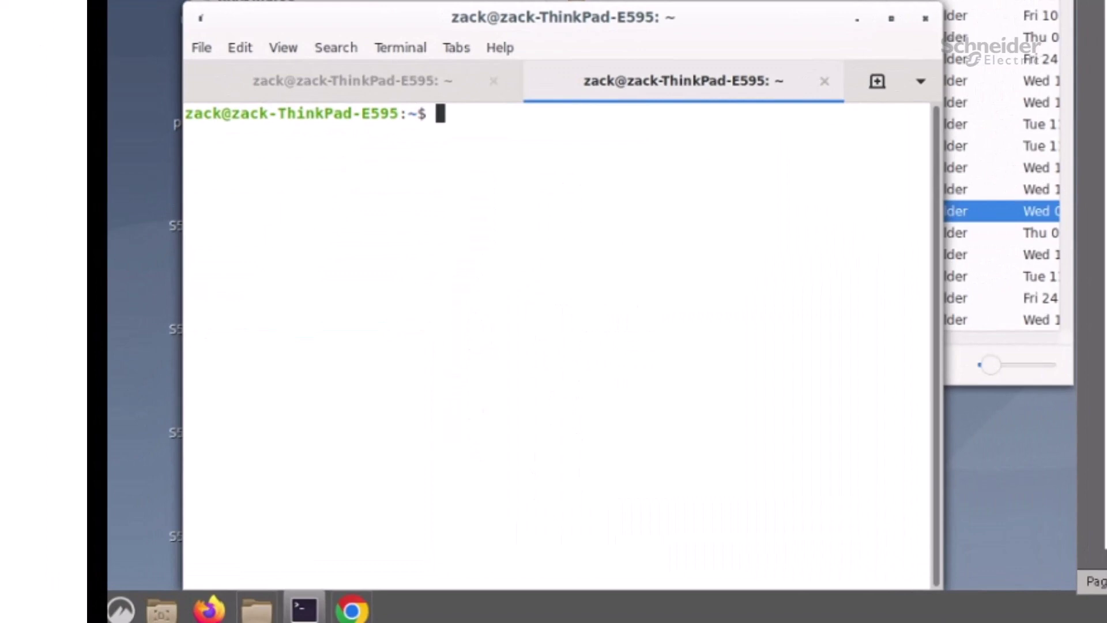
pyautogui.write('~')
pyautogui.write('/')
pyautogui.write('oe')
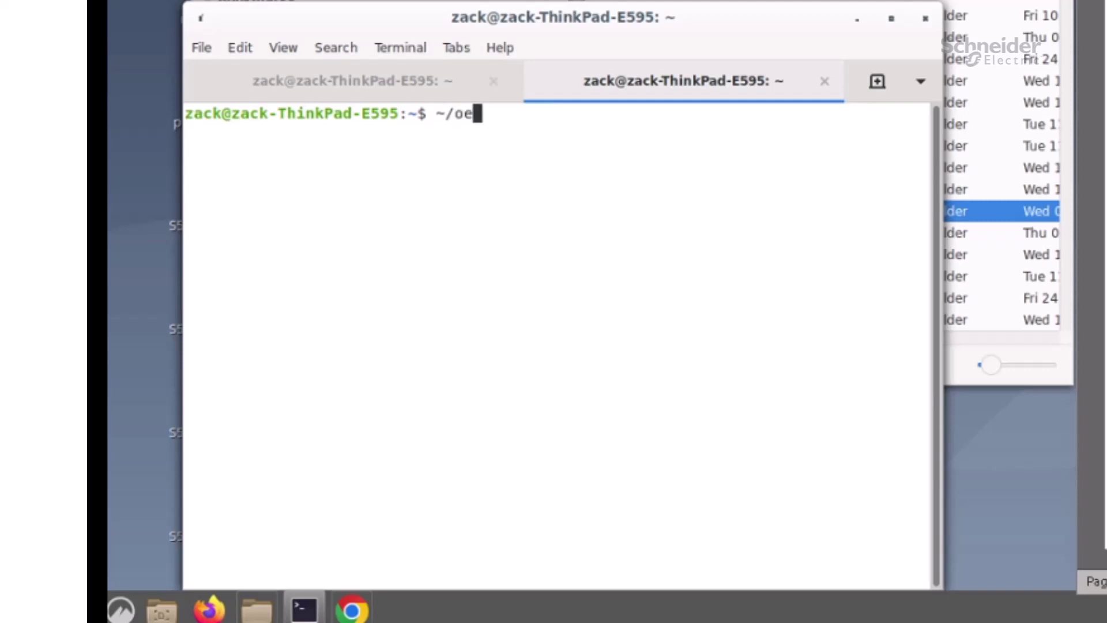
# Run ~/oecore-i686/sdk/overlay.sh mount Ubuntu2 and answer y to create the missing overlay directories.
pyautogui.press('Tab')
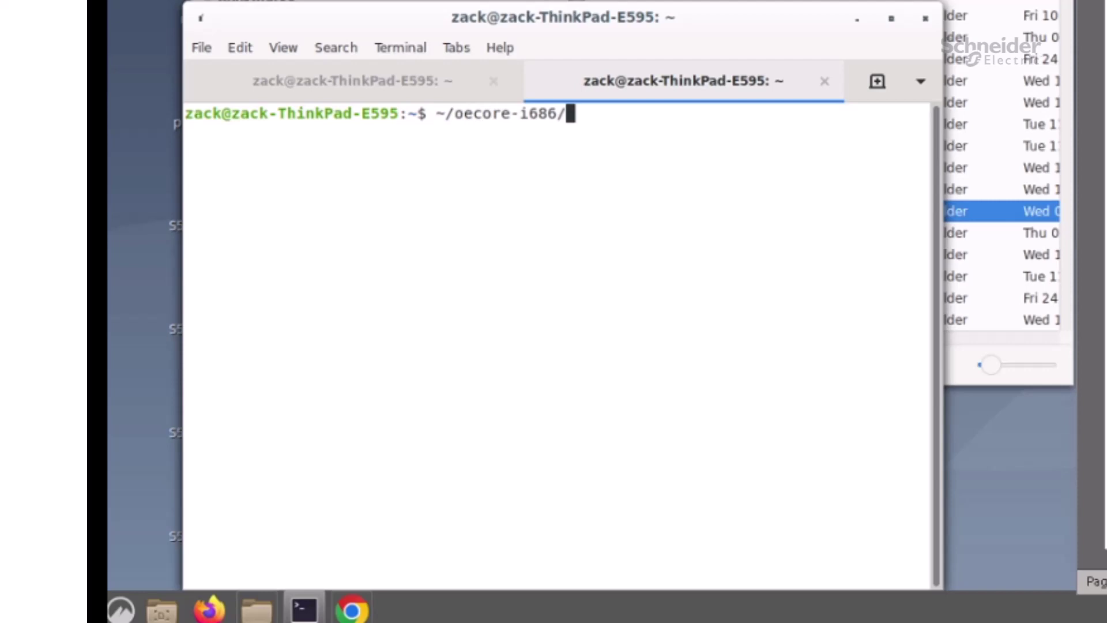
pyautogui.write('sd')
pyautogui.write('k')
pyautogui.write('/ove')
pyautogui.press('Tab')
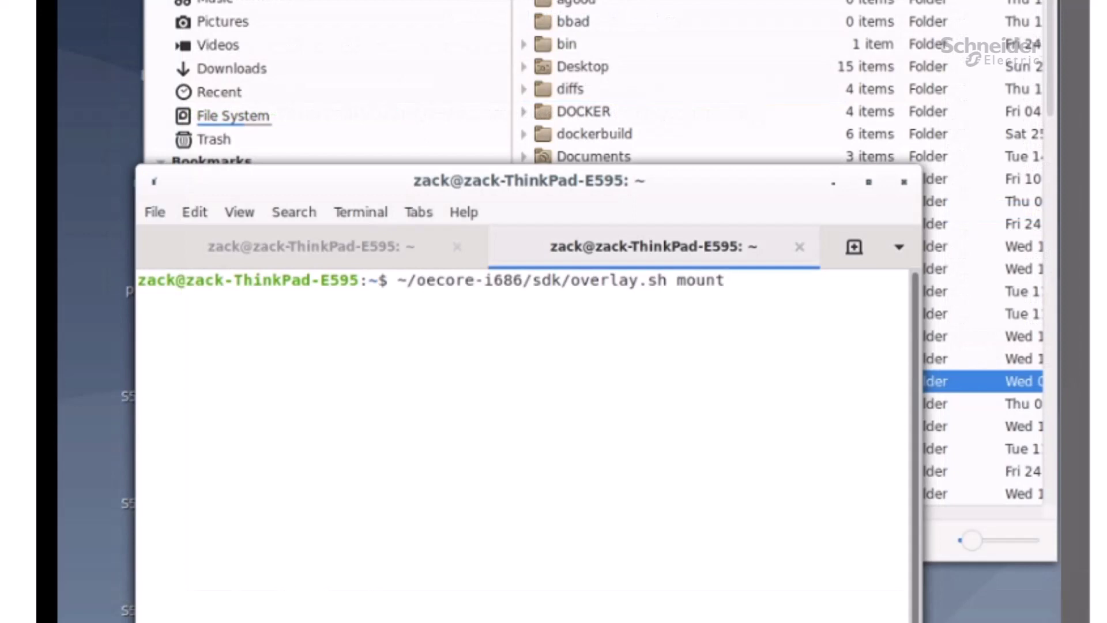
pyautogui.write('U')
pyautogui.write('buntu')
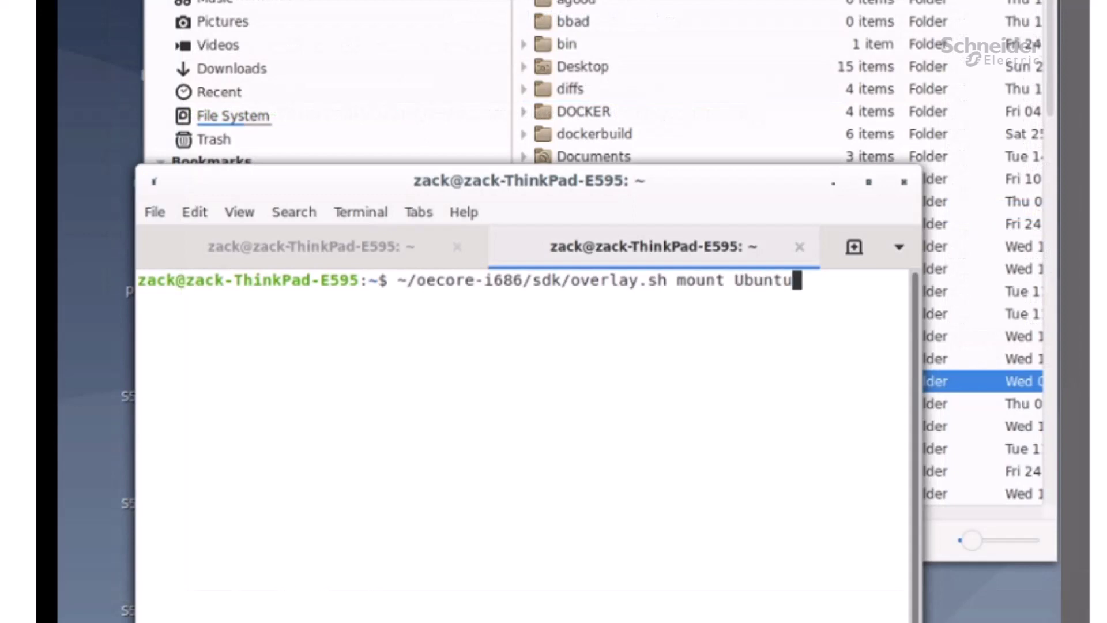
pyautogui.write('2')
pyautogui.press('Return')
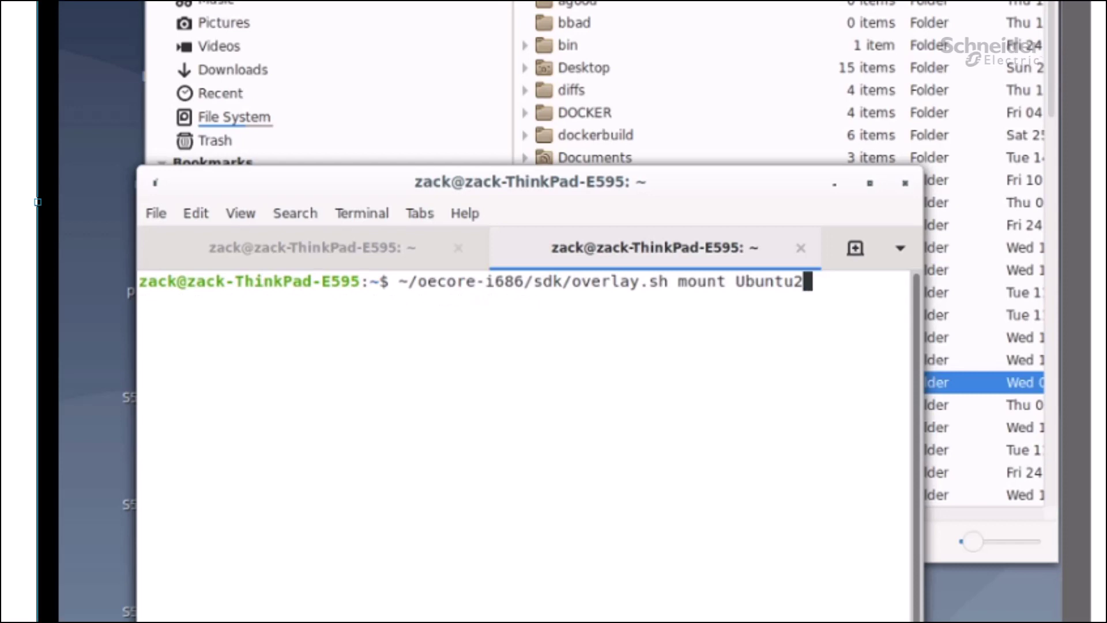
pyautogui.press('Return')
pyautogui.write('y')
pyautogui.press('Return')
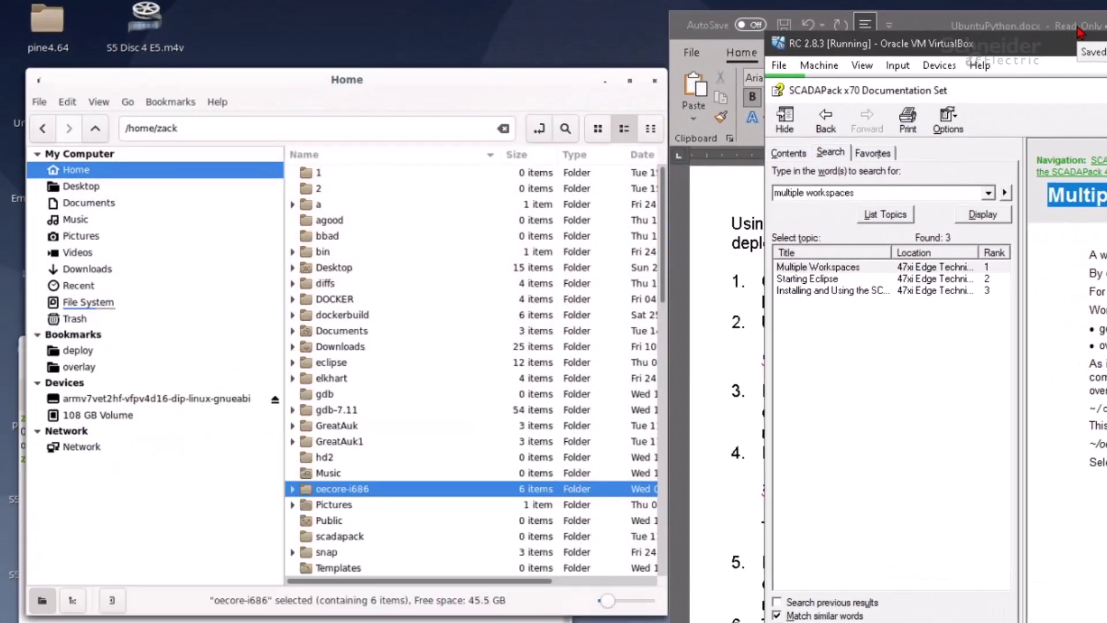
# Show the mounted armv7vet2hf sysroot's root folders in Nemo, then bring FileZilla forward.
pyautogui.click(157, 398)
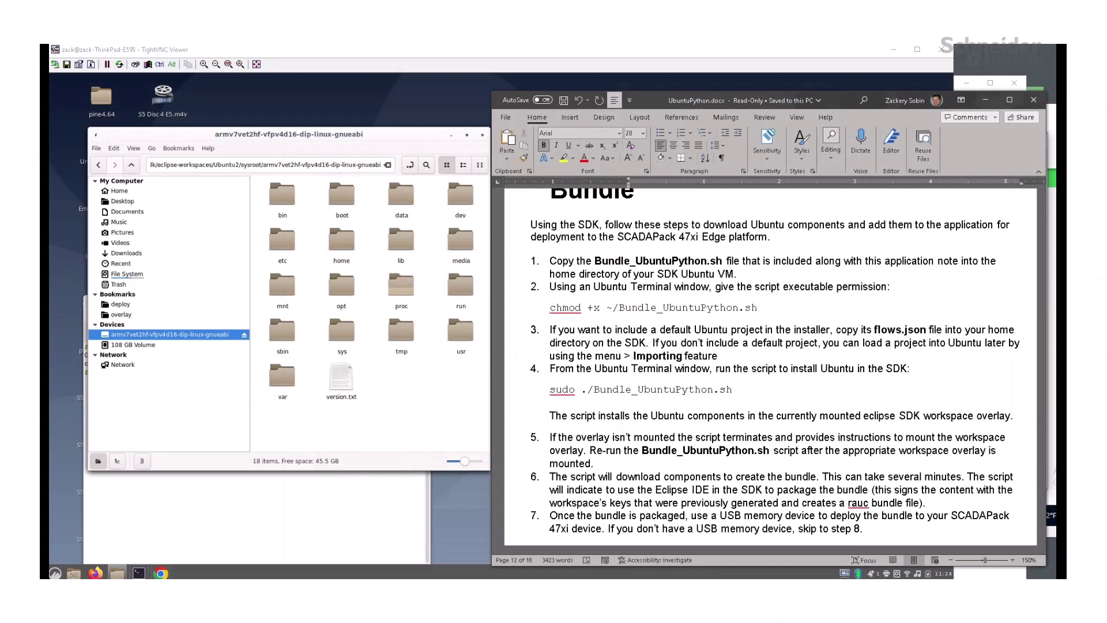
pyautogui.hotkey('alt', 'Tab')
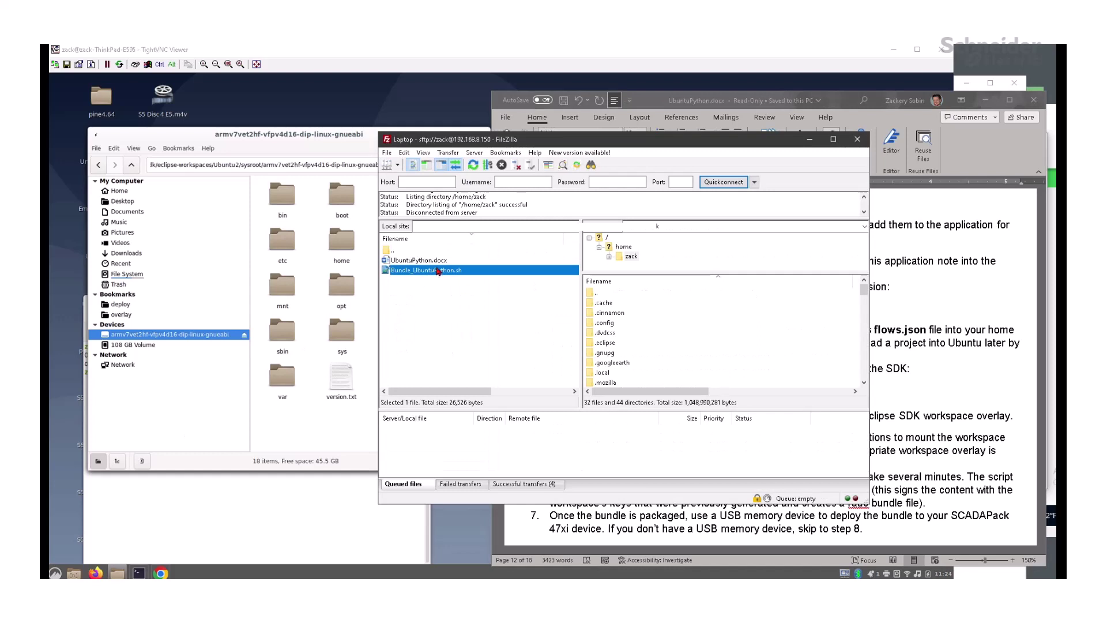
# Upload Bundle_UbuntuPython.sh to /home/zack, confirming overwrite of the existing copy.
pyautogui.doubleClick(437, 271)
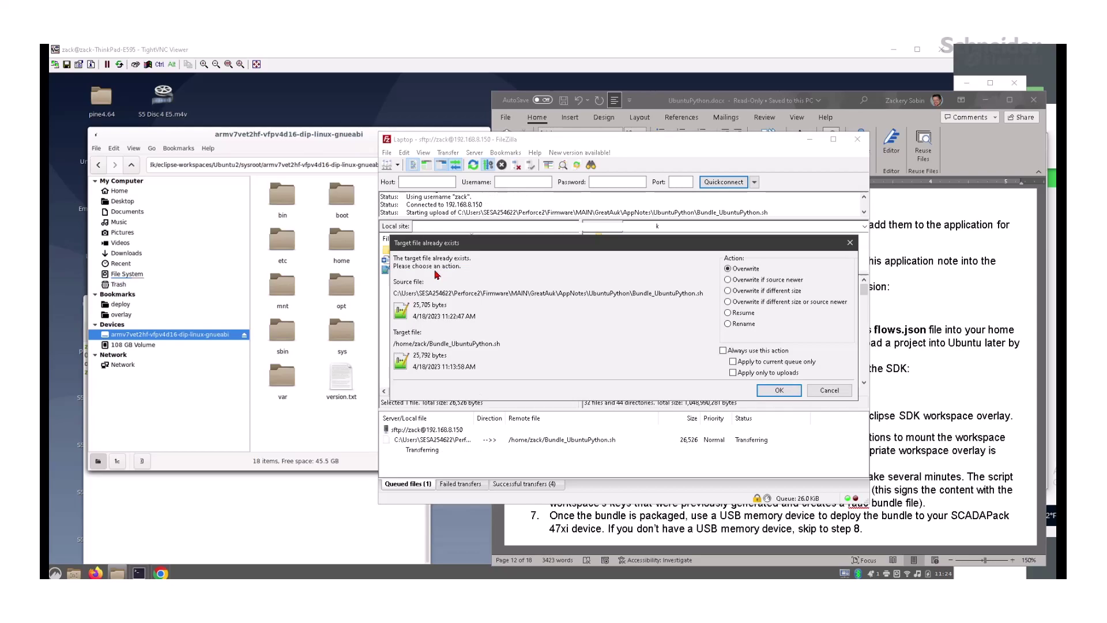
pyautogui.click(778, 391)
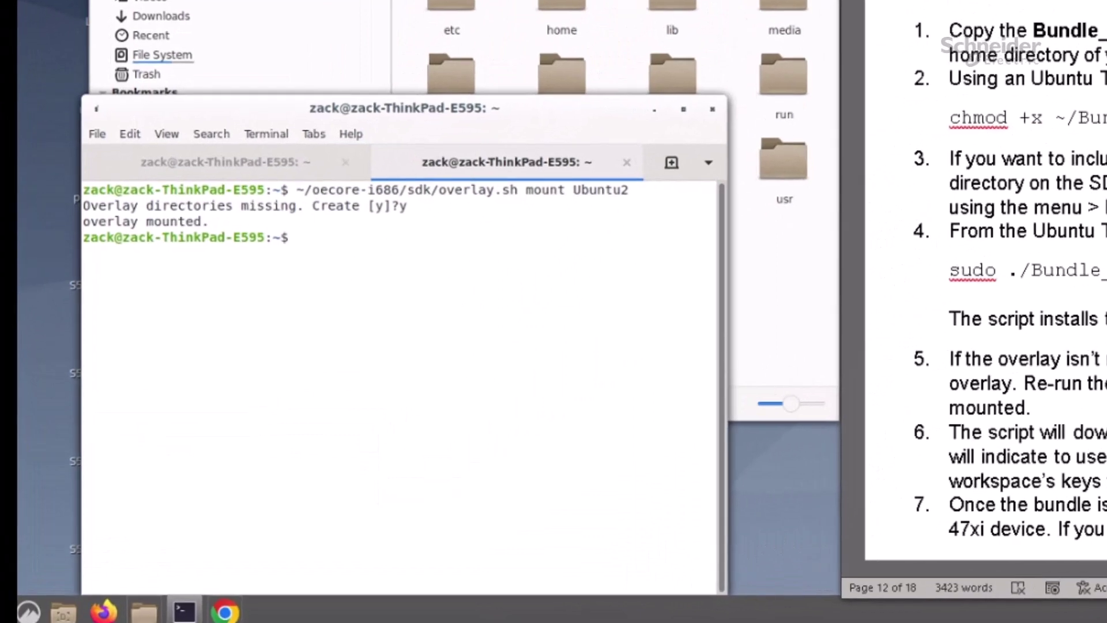
pyautogui.write('chmod +x')
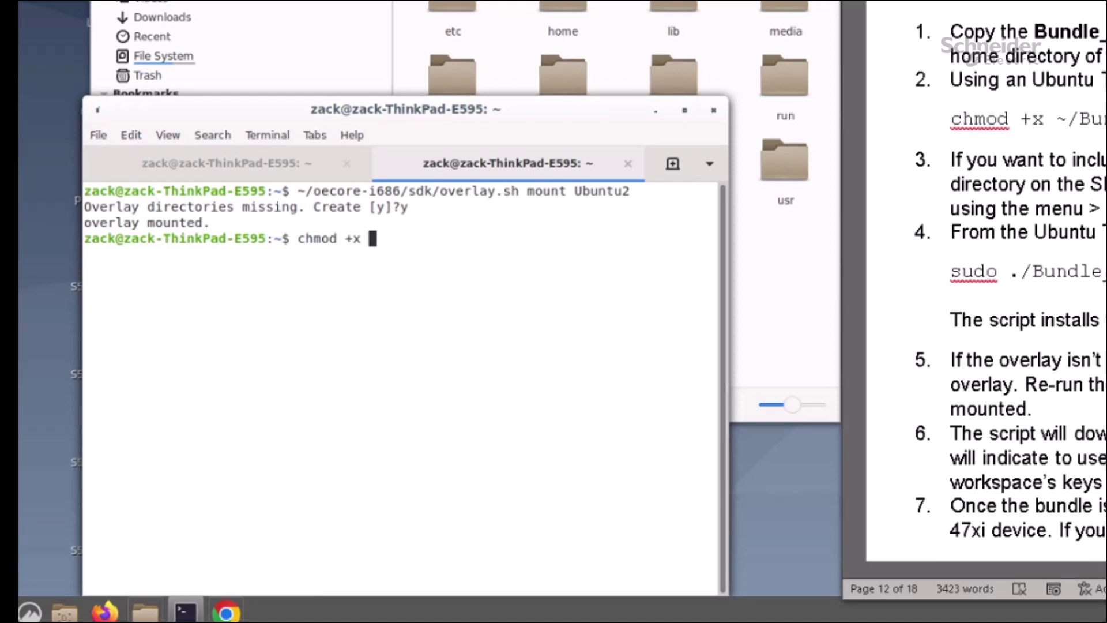
pyautogui.write('~')
pyautogui.write('/Bundle_')
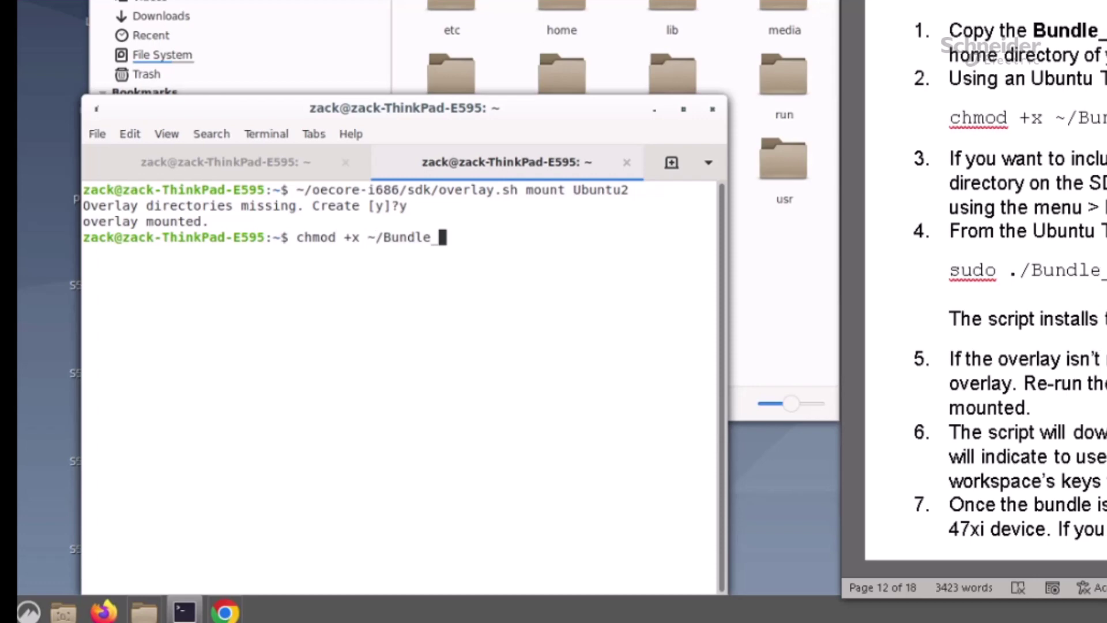
# Make Bundle_UbuntuPython.sh executable and run it with sudo.
pyautogui.press('Tab')
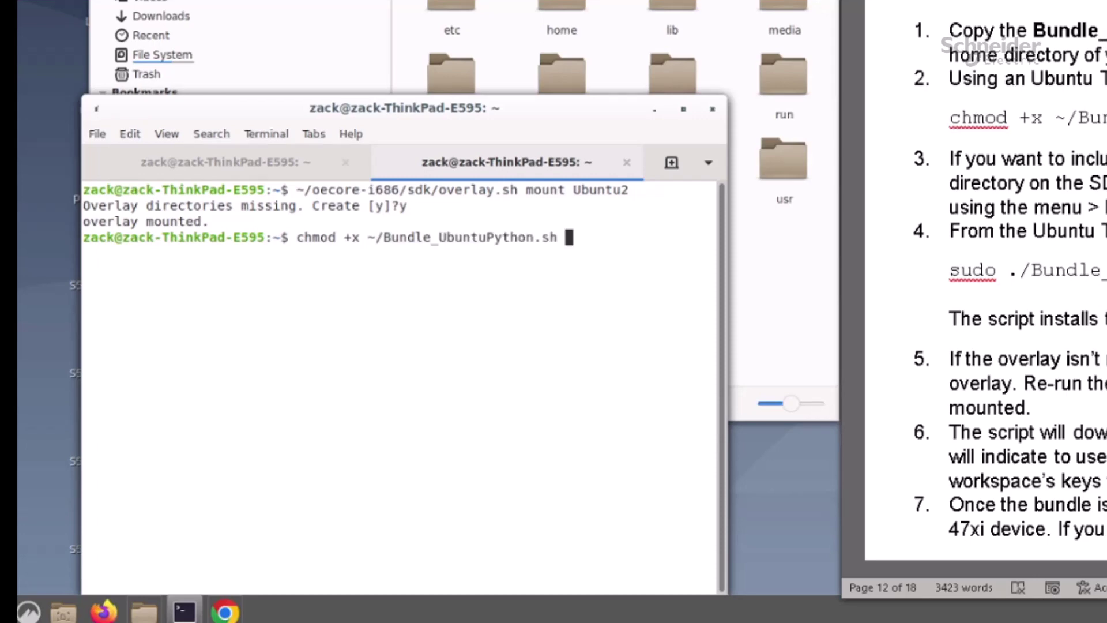
pyautogui.press('Return')
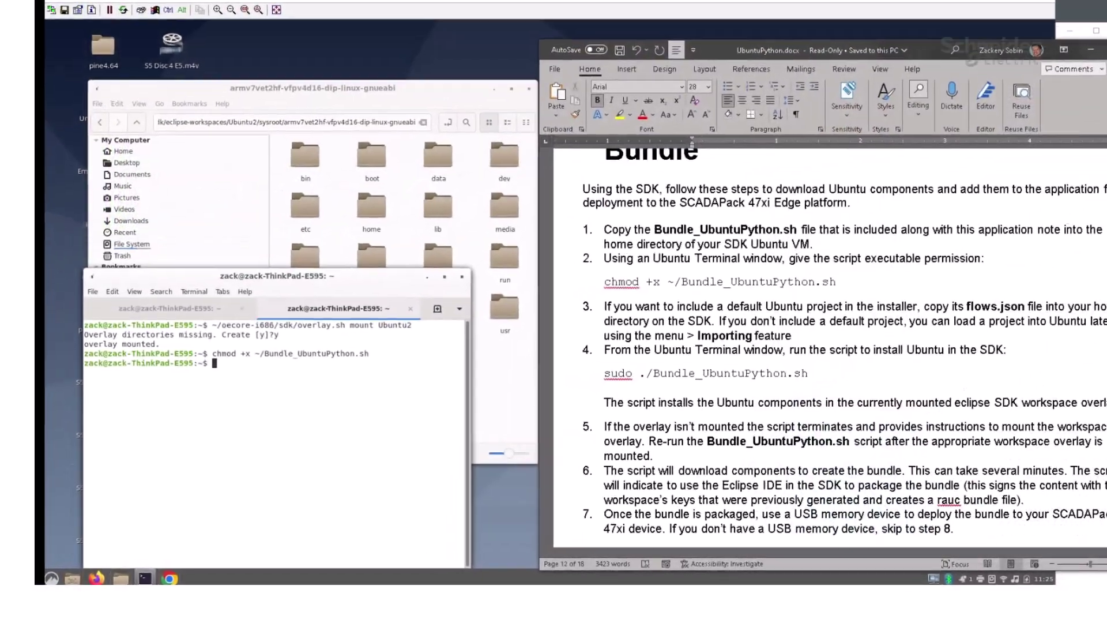
pyautogui.write('sud')
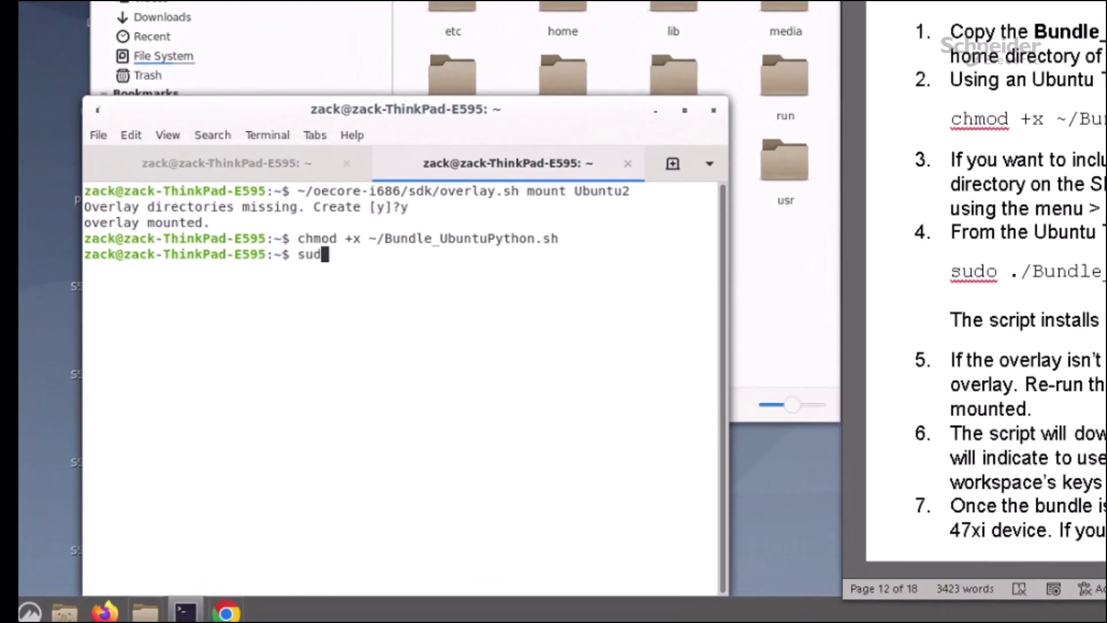
pyautogui.write('o ./')
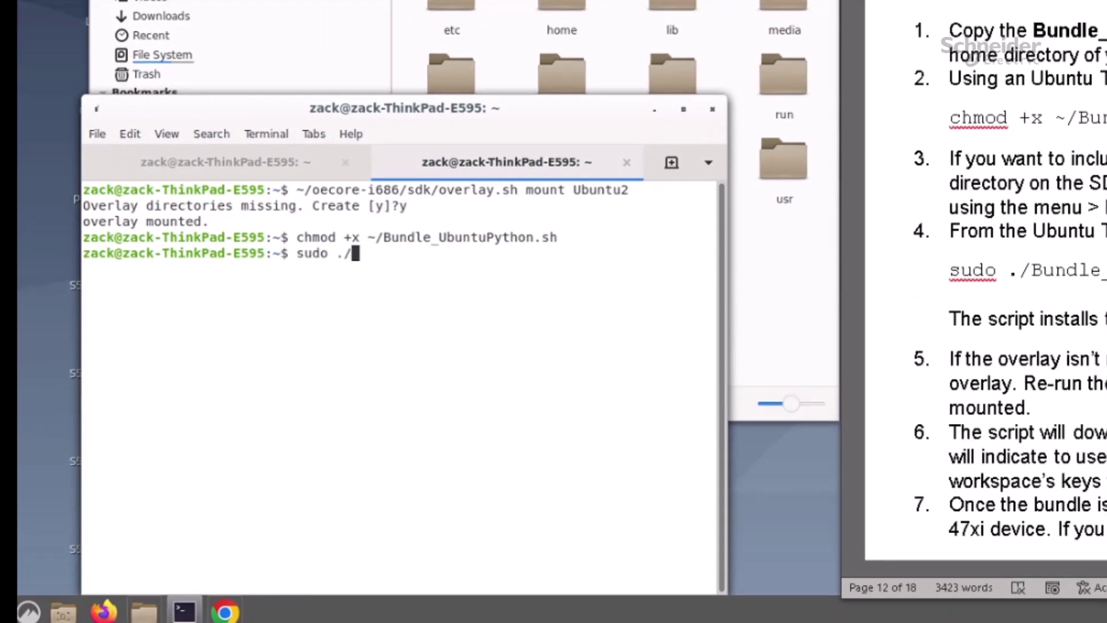
pyautogui.write('Bundle_')
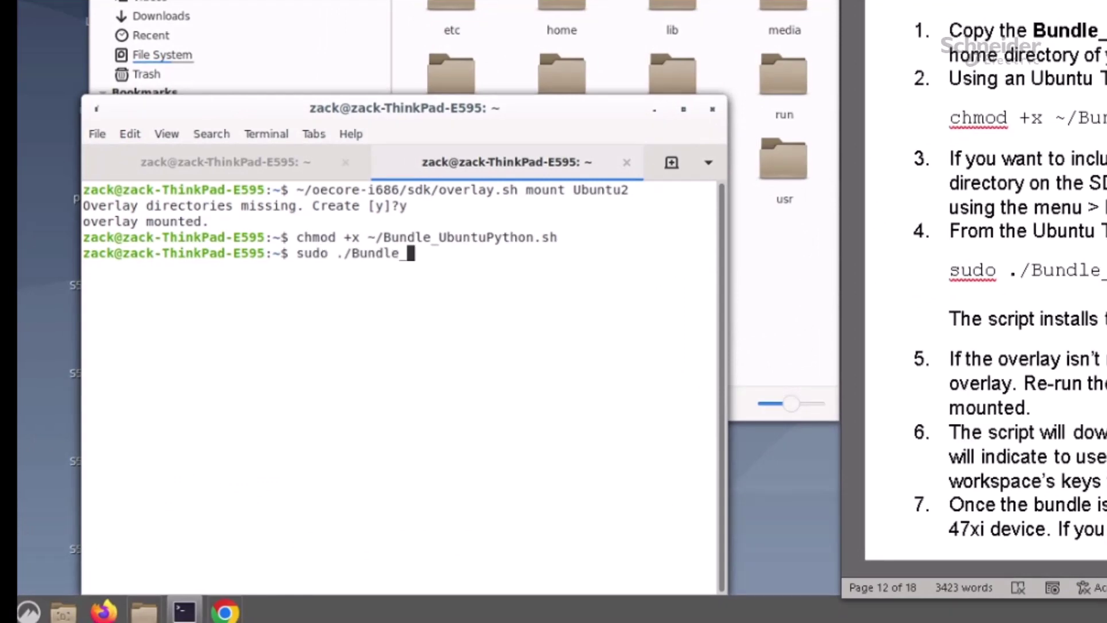
pyautogui.write('U')
pyautogui.press('Tab')
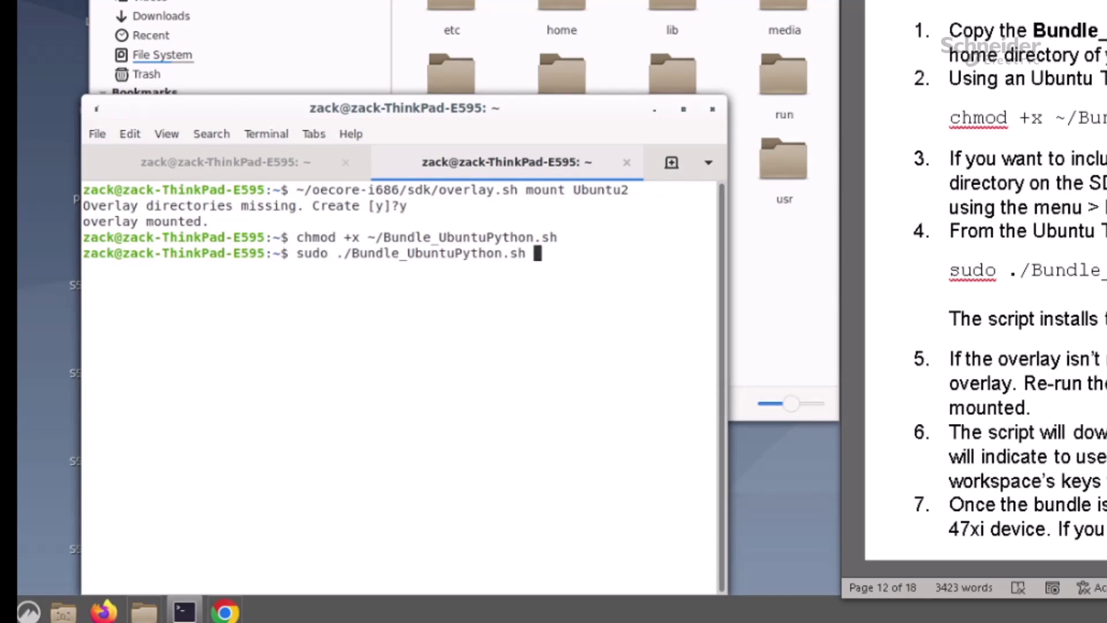
pyautogui.press('Return')
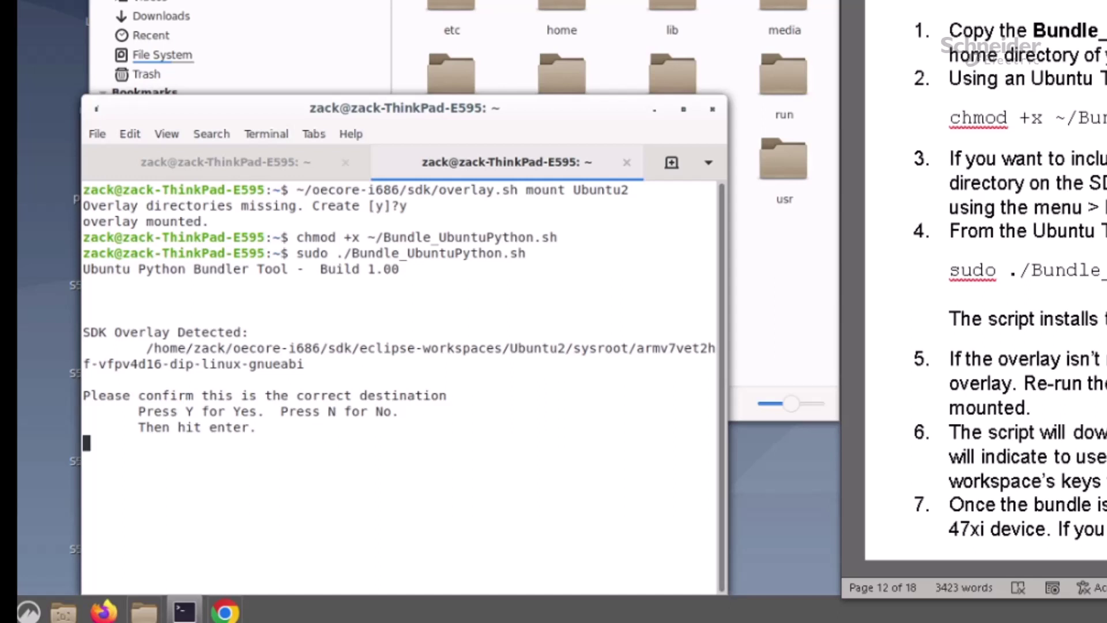
pyautogui.write('y')
# Accept the detected SDK overlay destination and answer y to delete and rebuild ubuntupythonimage.
pyautogui.press('Return')
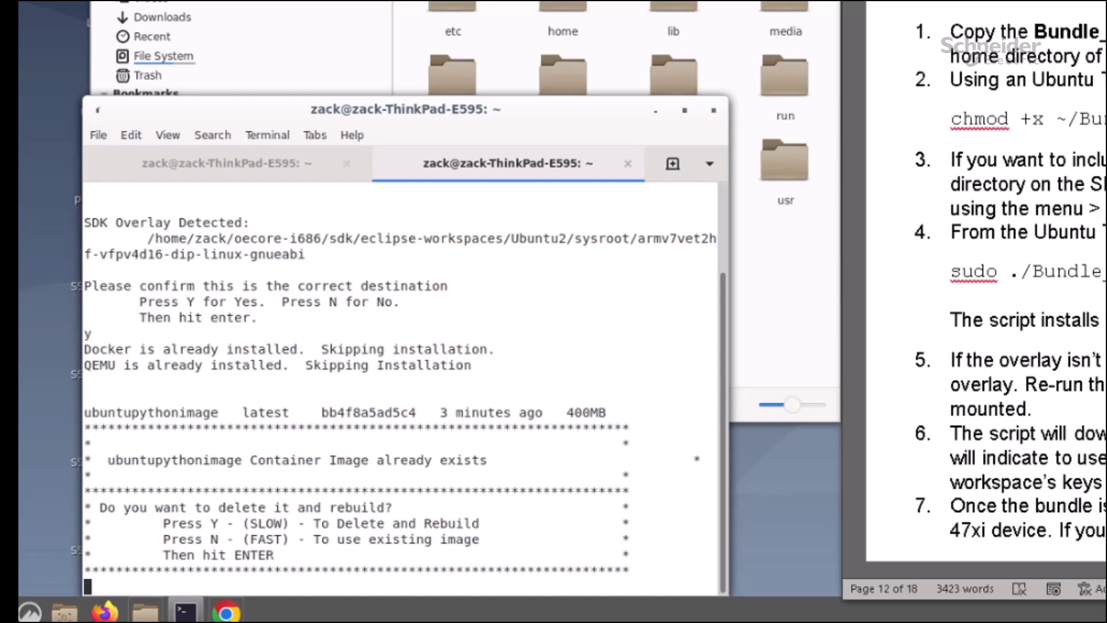
pyautogui.write('y')
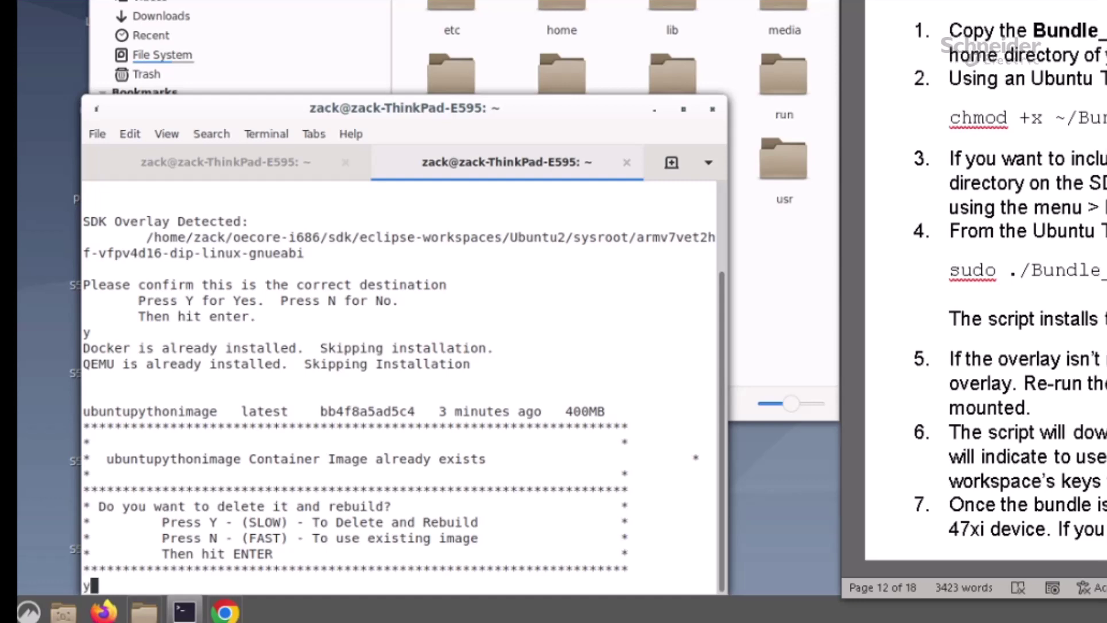
pyautogui.press('Return')
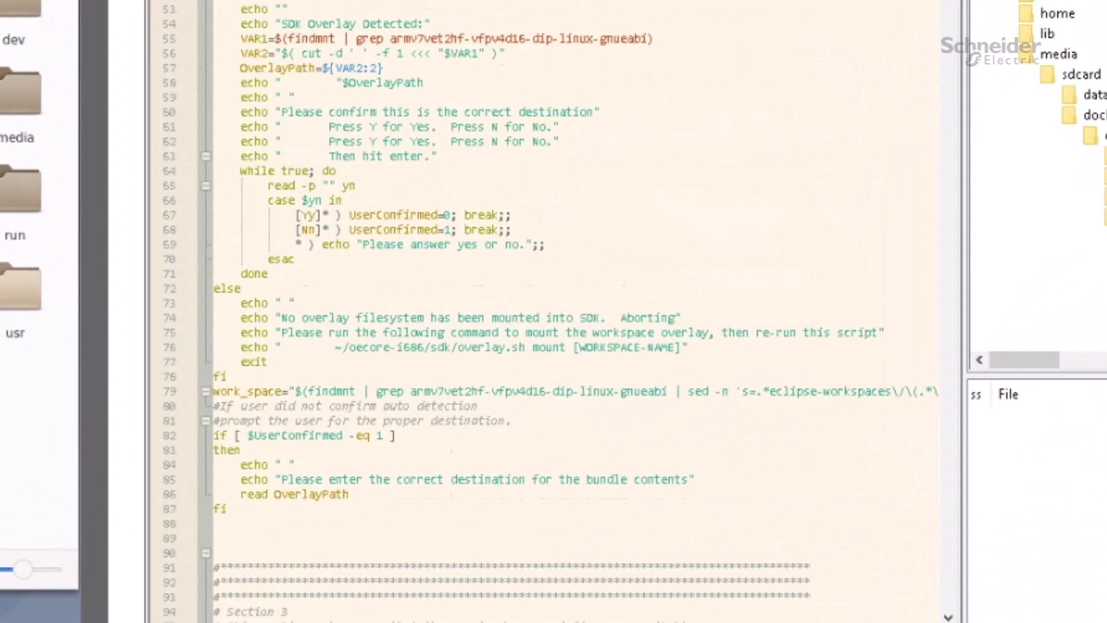
pyautogui.moveTo(949, 18); pyautogui.dragTo(949, 78)
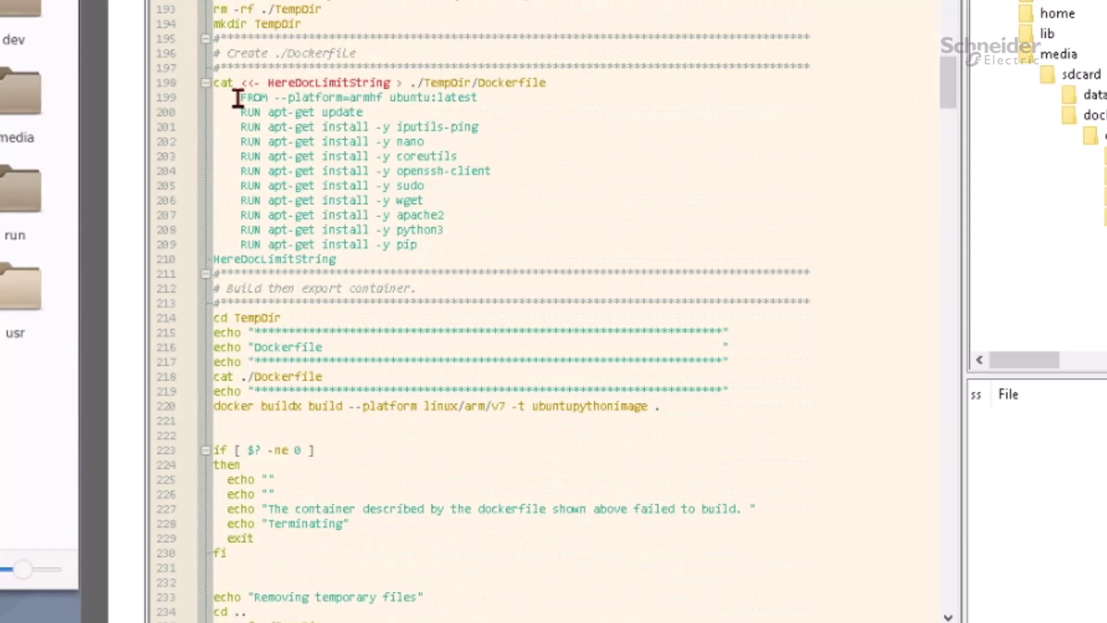
pyautogui.moveTo(240, 97); pyautogui.dragTo(489, 248)
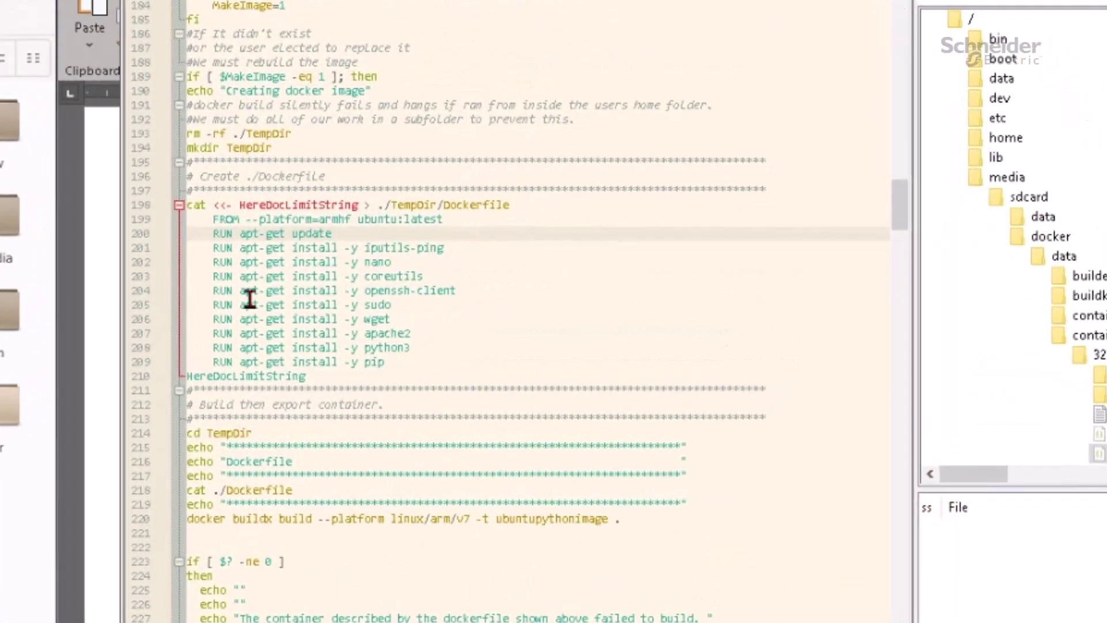
pyautogui.moveTo(265, 305); pyautogui.dragTo(213, 234)
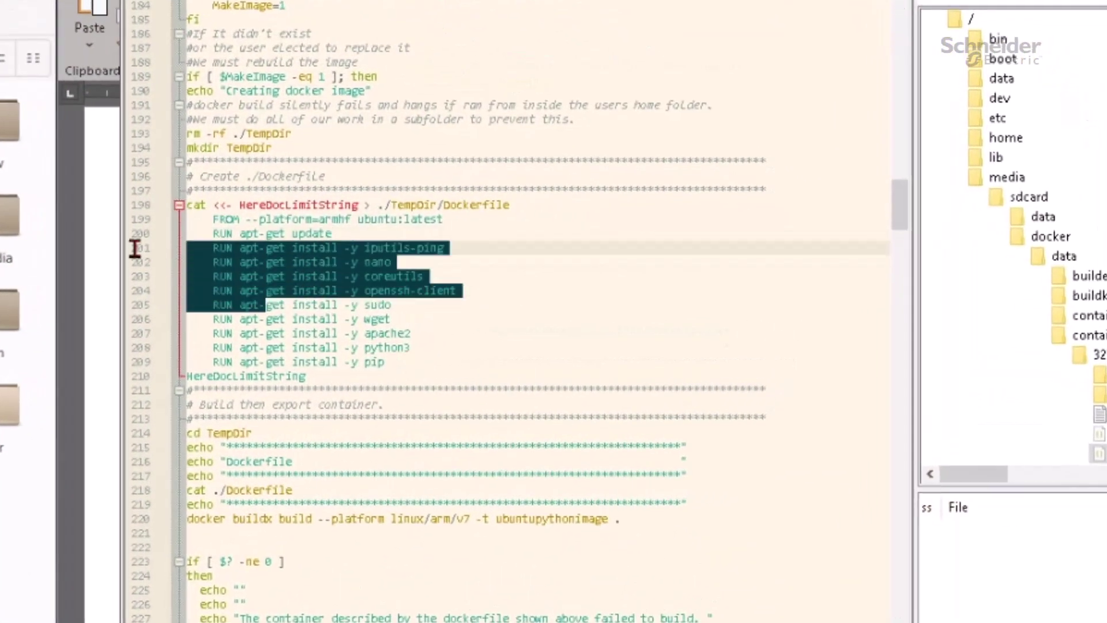
pyautogui.click(430, 356)
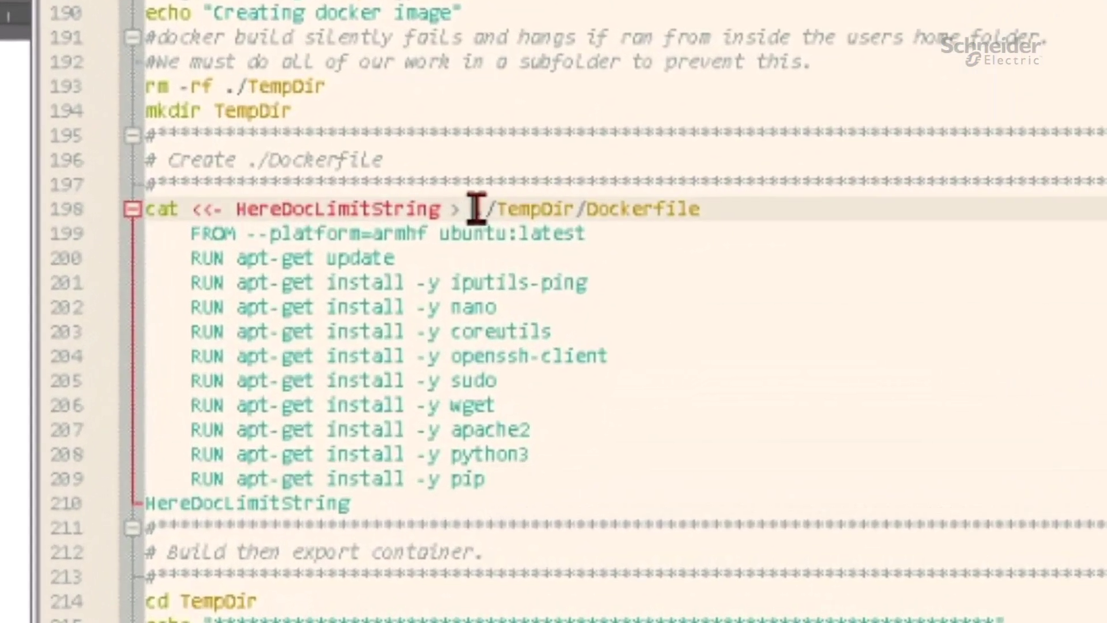
pyautogui.moveTo(377, 206); pyautogui.dragTo(522, 205)
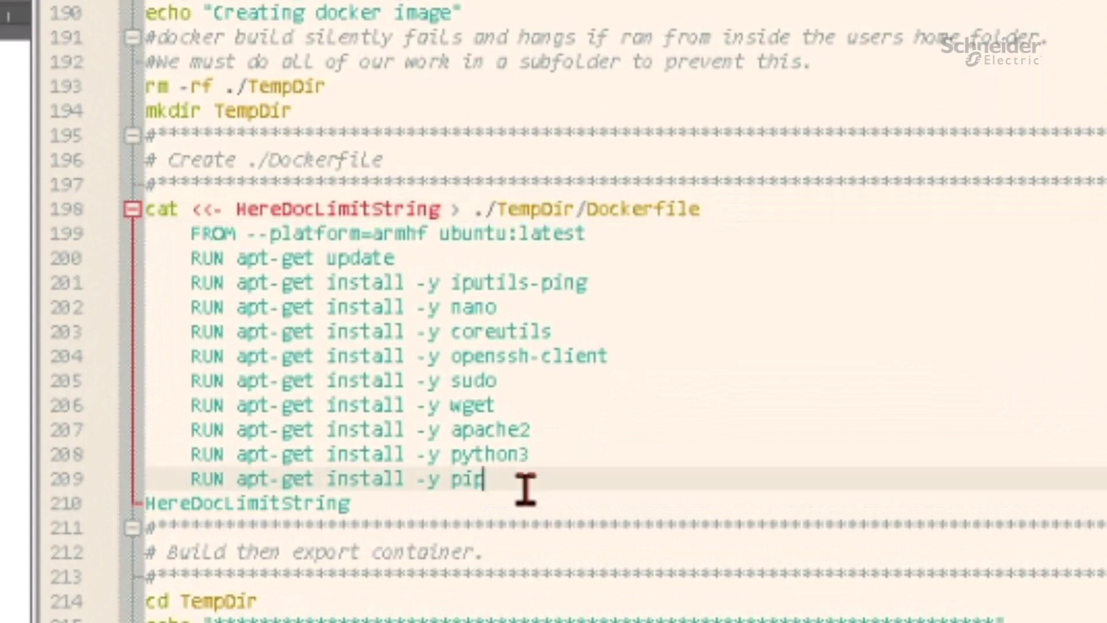
pyautogui.moveTo(484, 479); pyautogui.dragTo(98, 227)
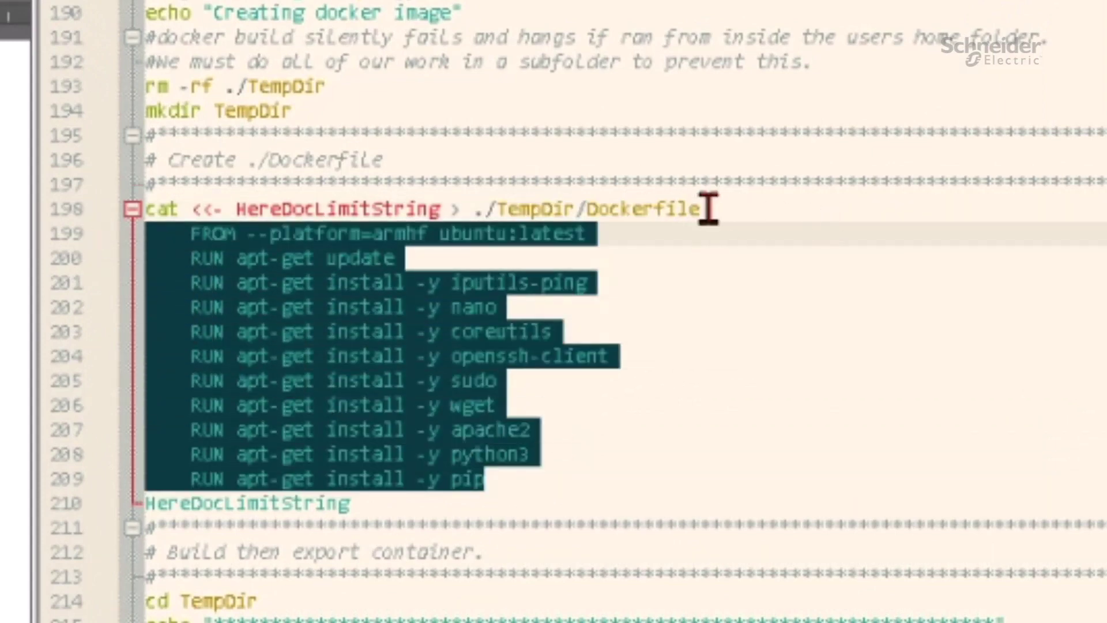
pyautogui.moveTo(701, 208)
pyautogui.mouseDown()
pyautogui.moveTo(574, 213)
pyautogui.moveTo(583, 215)
pyautogui.mouseUp()
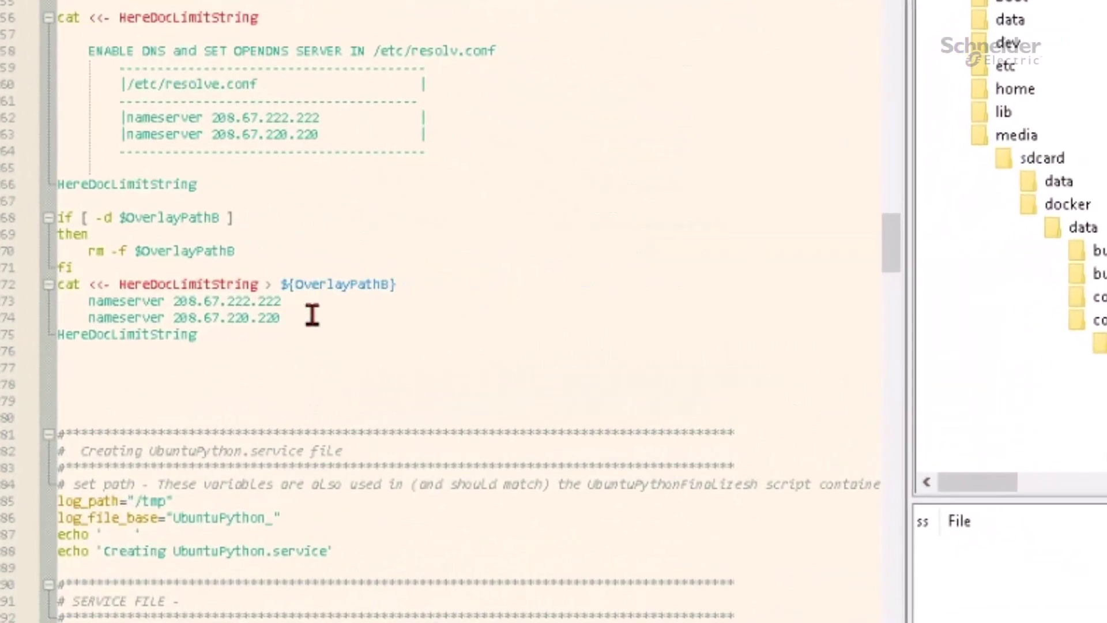
pyautogui.moveTo(281, 317); pyautogui.dragTo(87, 302)
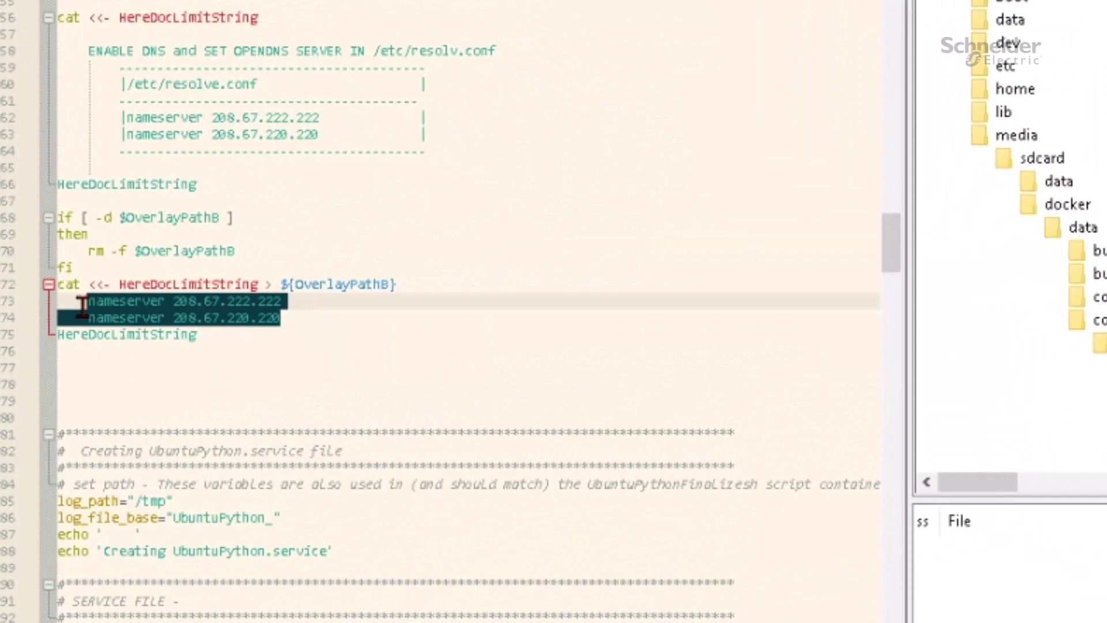
pyautogui.click(323, 377)
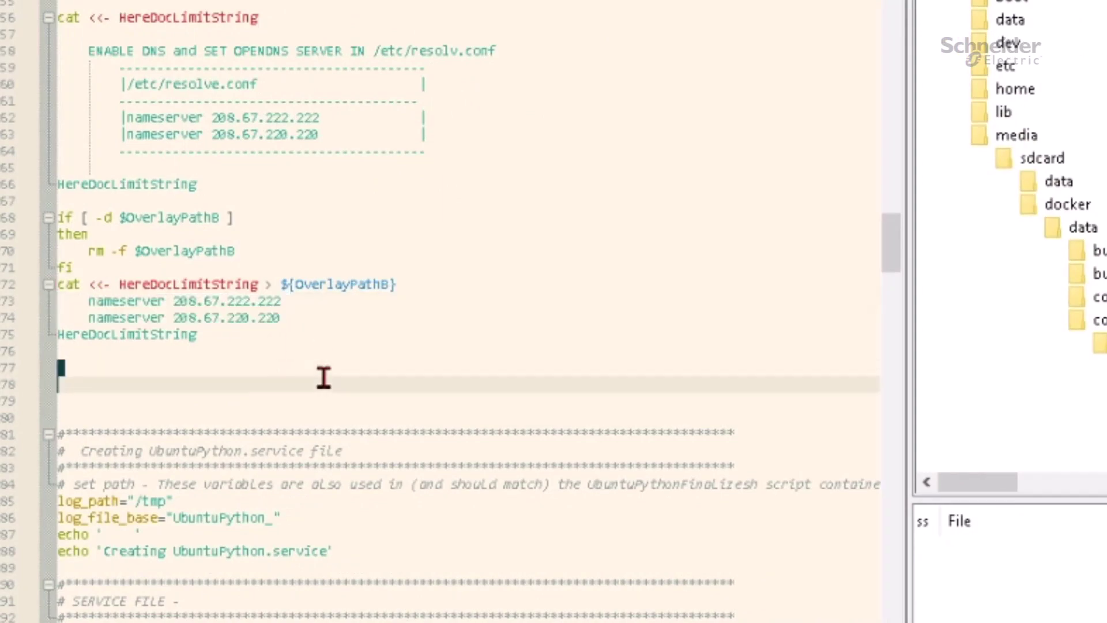
pyautogui.moveTo(497, 50); pyautogui.dragTo(406, 55)
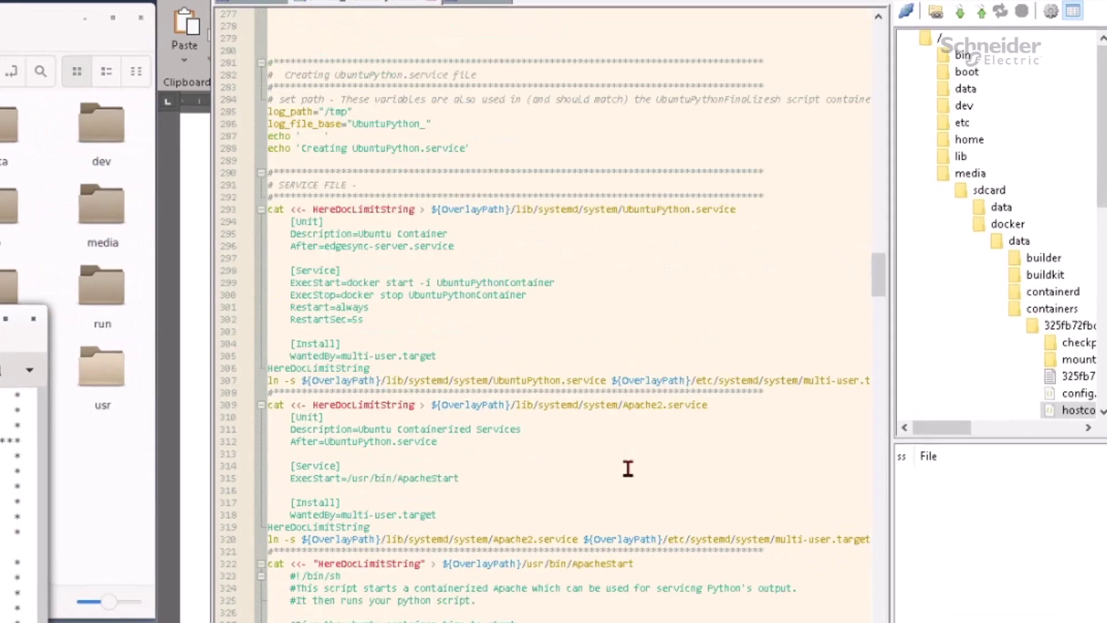
pyautogui.scroll(-4, 628, 467)
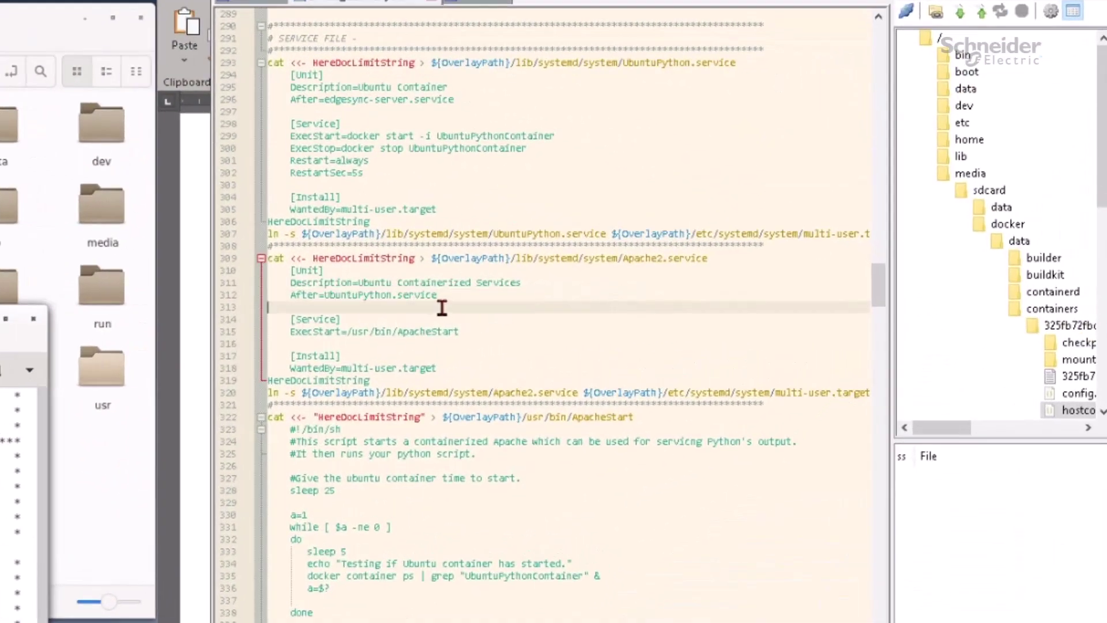
pyautogui.click(441, 307)
pyautogui.moveTo(364, 294); pyautogui.dragTo(440, 294)
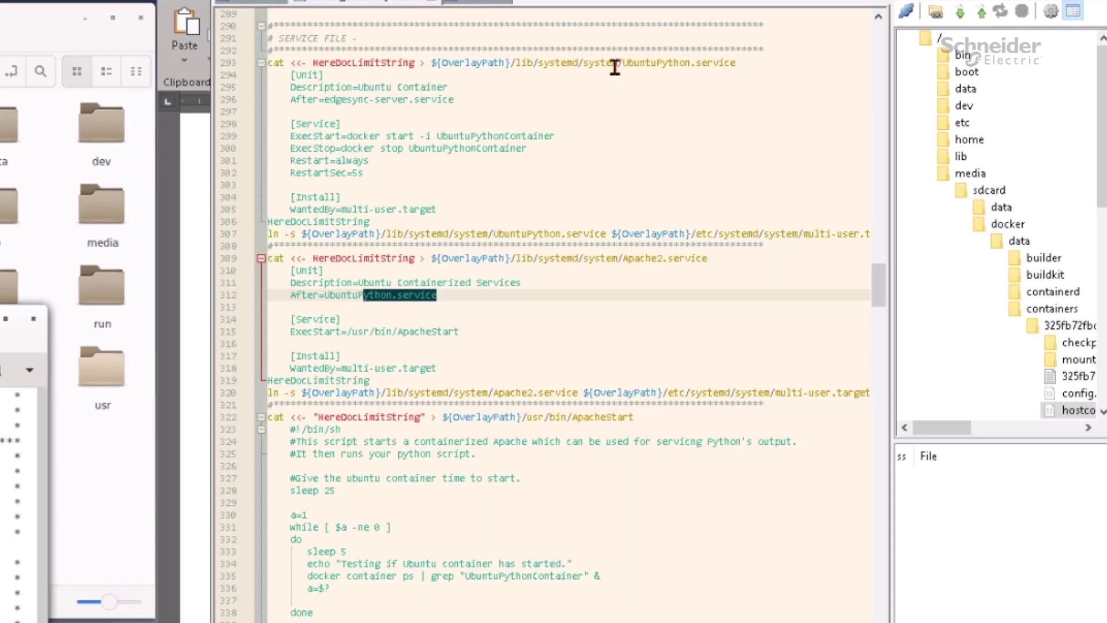
pyautogui.moveTo(620, 63); pyautogui.dragTo(732, 62)
pyautogui.moveTo(380, 294); pyautogui.dragTo(407, 295)
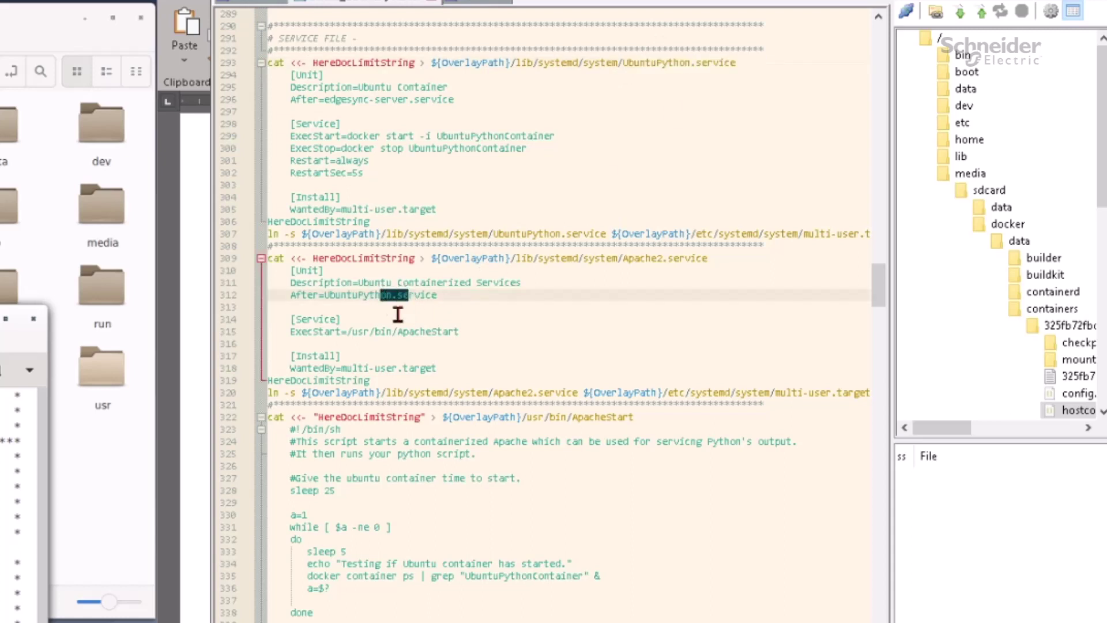
pyautogui.moveTo(349, 332); pyautogui.dragTo(460, 331)
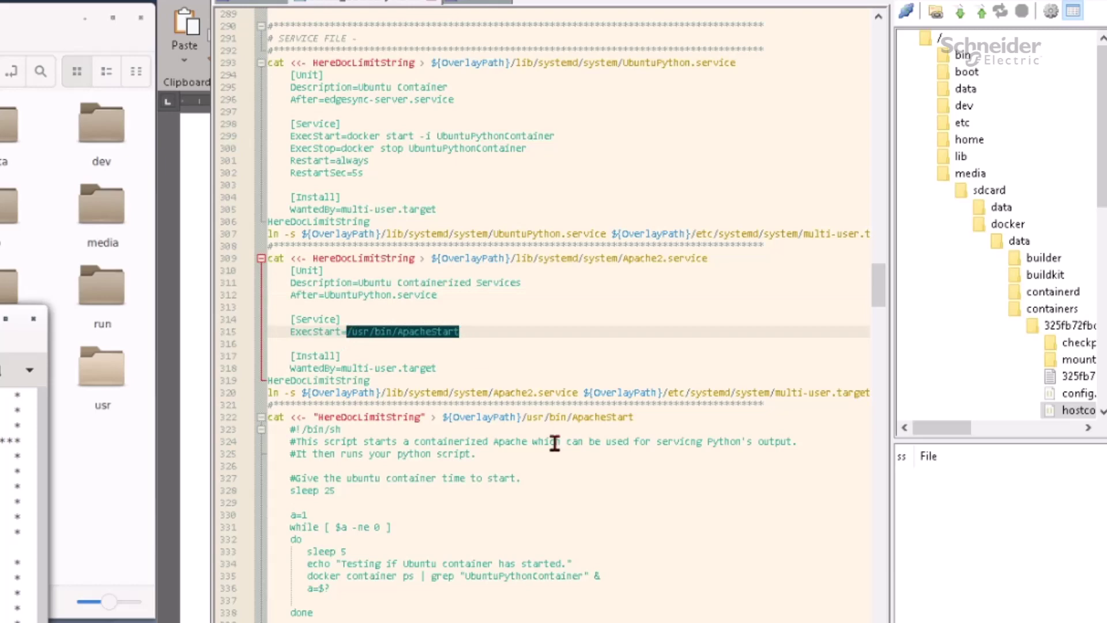
pyautogui.scroll(-1, 554, 443)
pyautogui.scroll(-1, 555, 442)
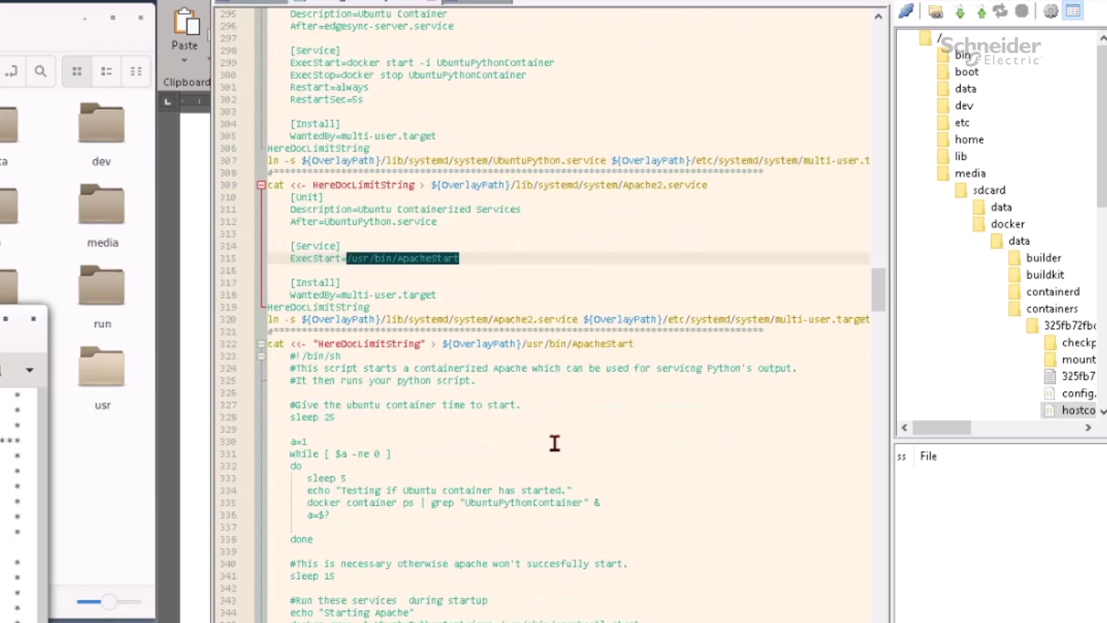
pyautogui.scroll(-1, 555, 441)
pyautogui.scroll(-2, 554, 442)
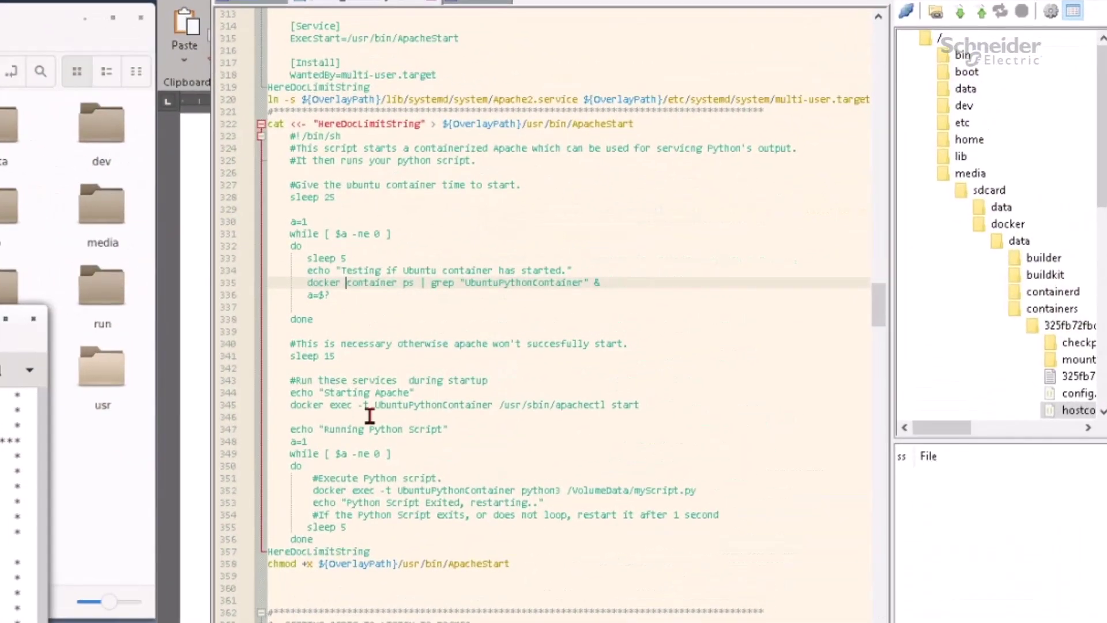
pyautogui.moveTo(331, 405); pyautogui.dragTo(640, 405)
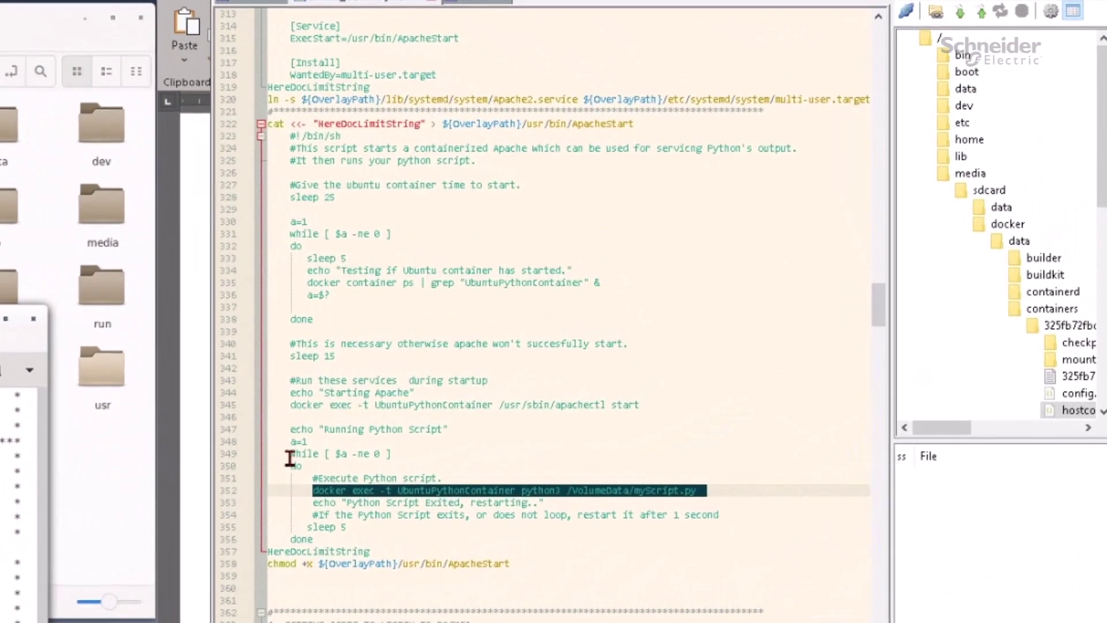
pyautogui.moveTo(269, 454); pyautogui.dragTo(312, 467)
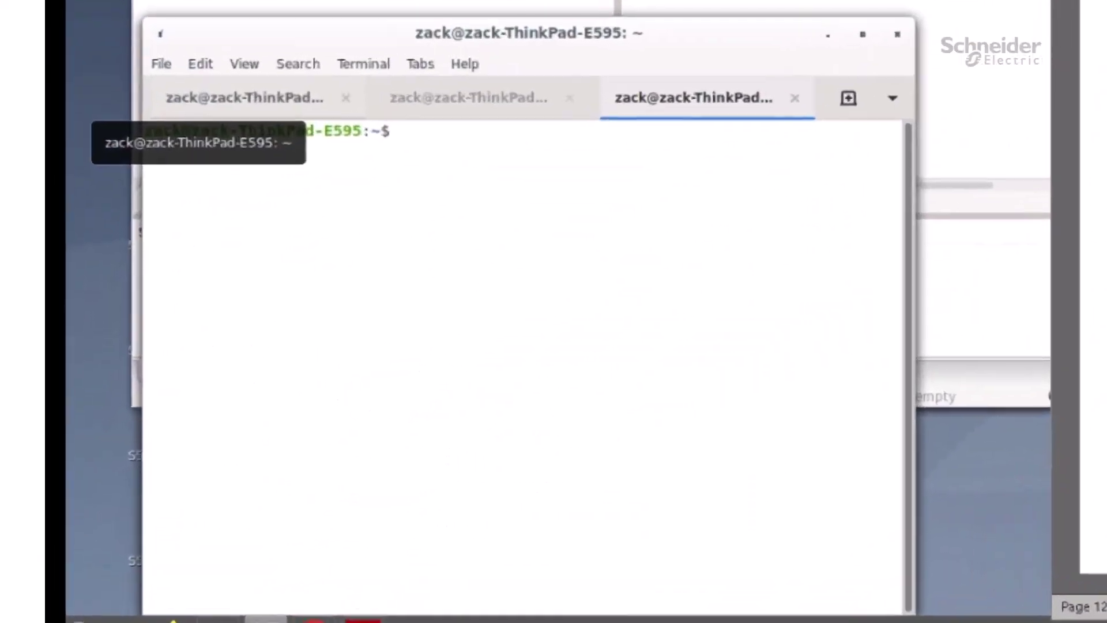
pyautogui.write('cd')
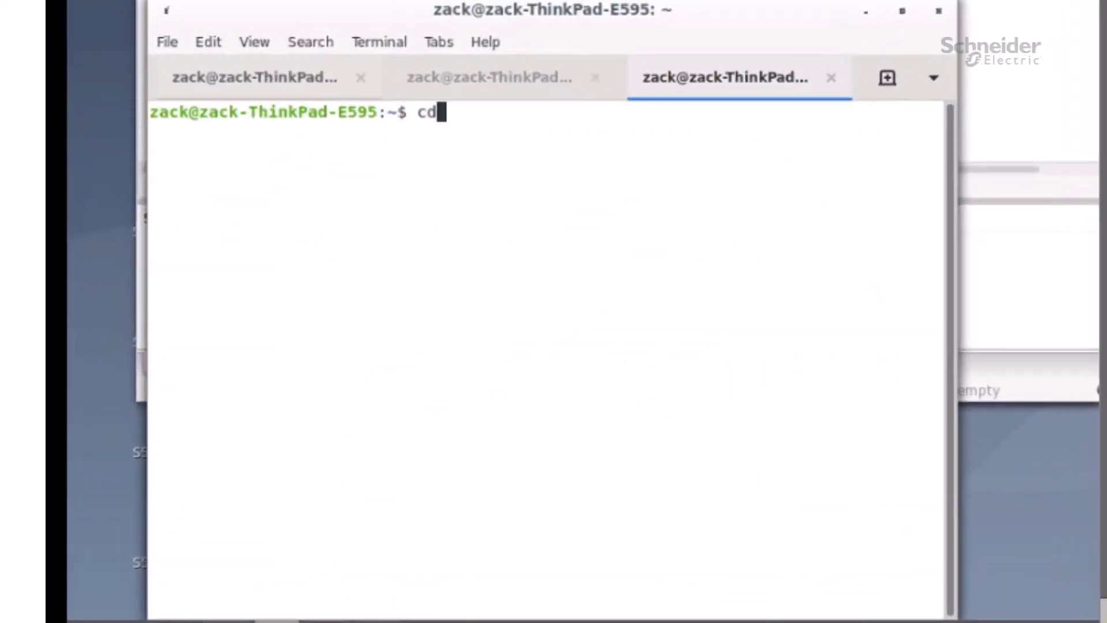
pyautogui.write(' eclipse/')
# Change into the eclipse folder and launch ./eclipse.
pyautogui.press('Return')
pyautogui.write('./eclipse')
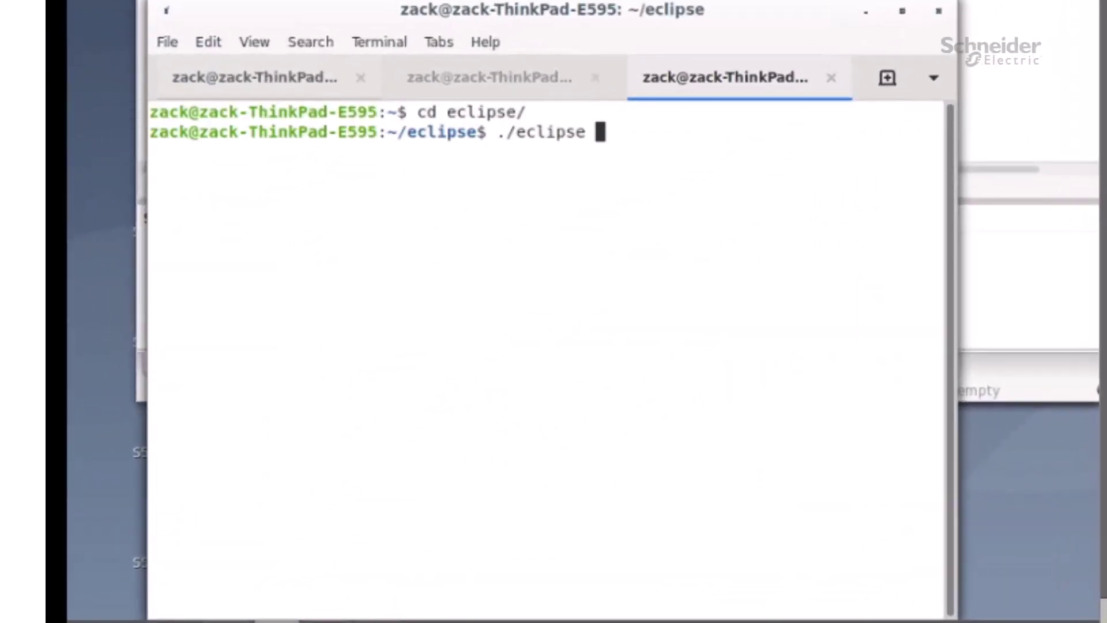
pyautogui.press('Return')
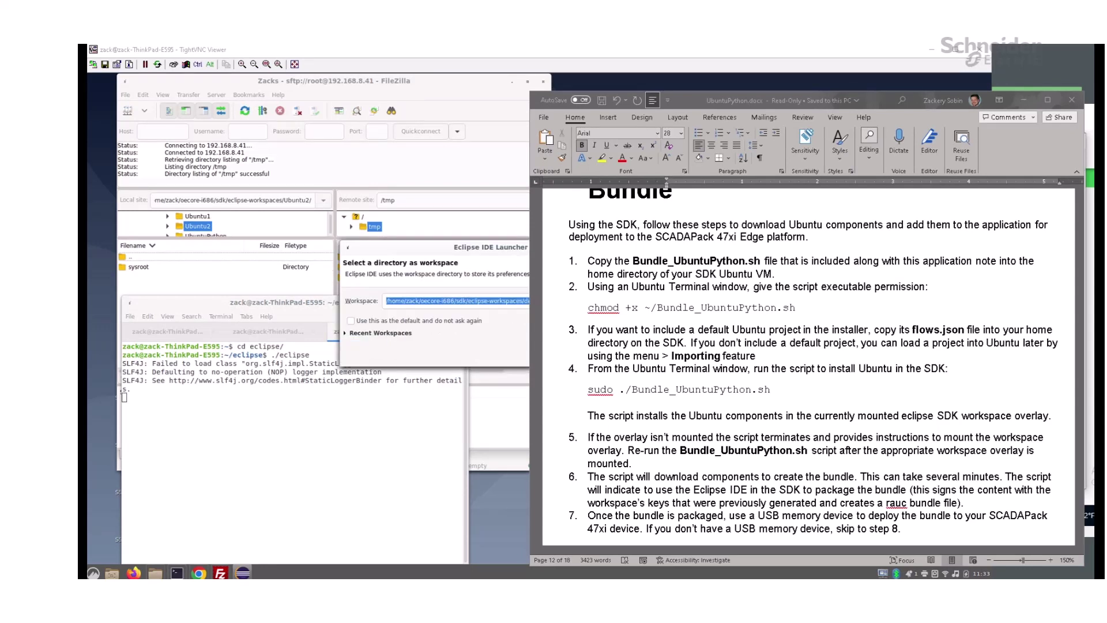
# Browse to eclipse-workspaces/Ubuntu2 as the workspace and launch Eclipse on it.
pyautogui.moveTo(468, 244); pyautogui.dragTo(325, 242)
pyautogui.click(430, 295)
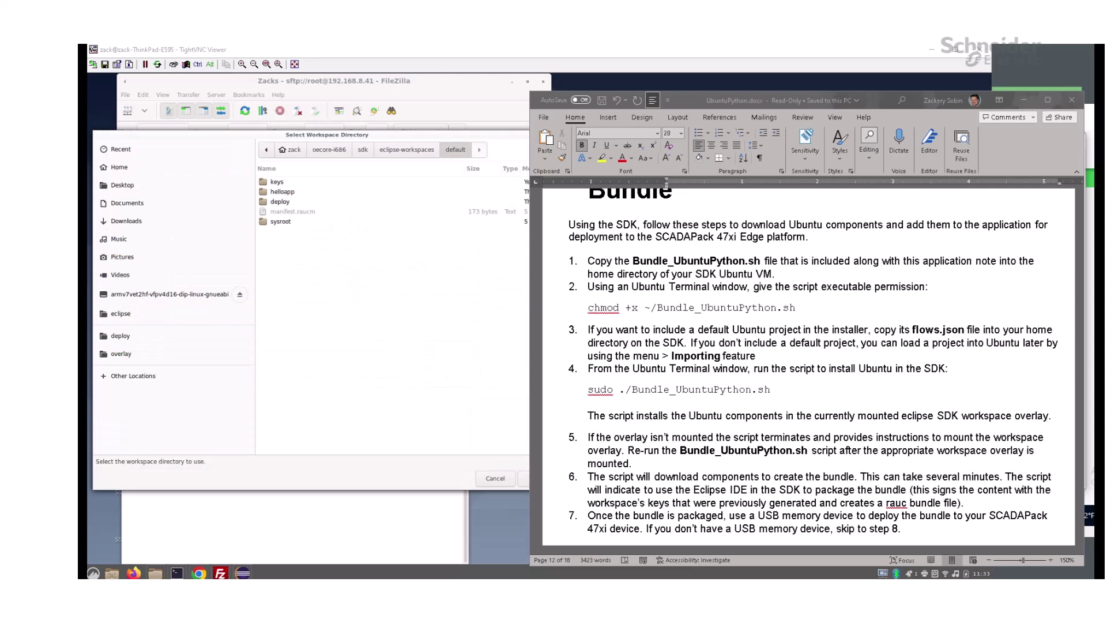
pyautogui.click(407, 150)
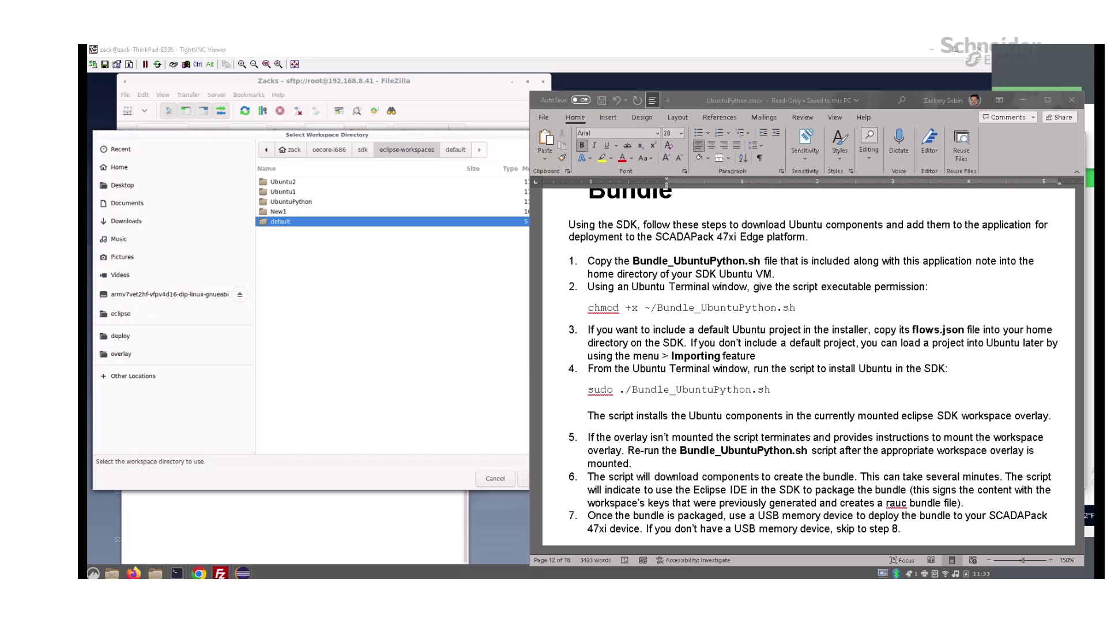
pyautogui.doubleClick(283, 181)
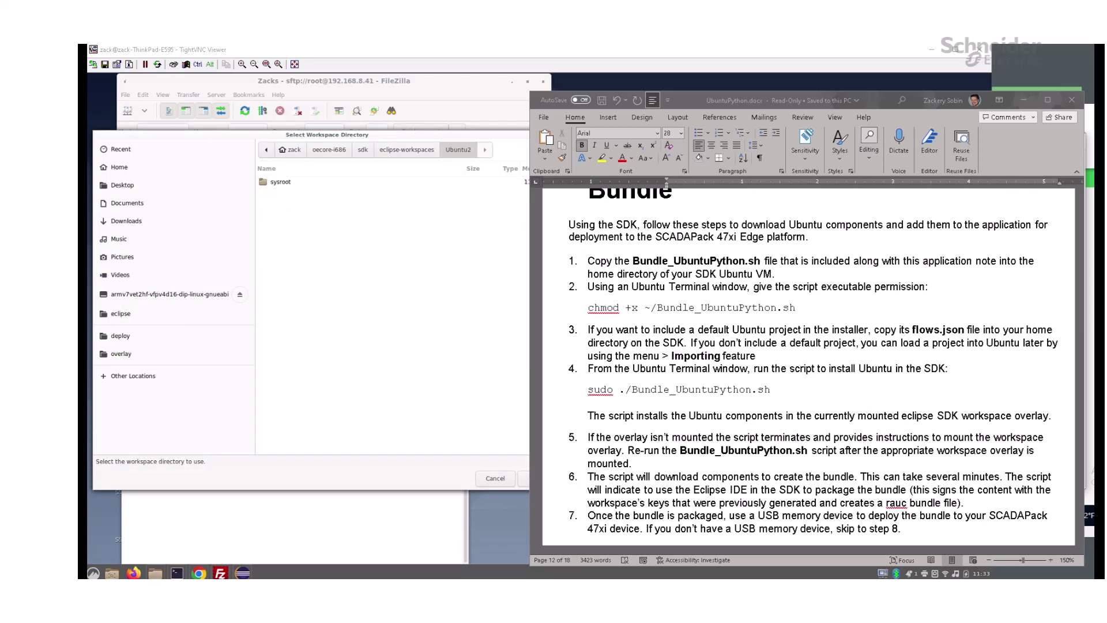
pyautogui.press('Return')
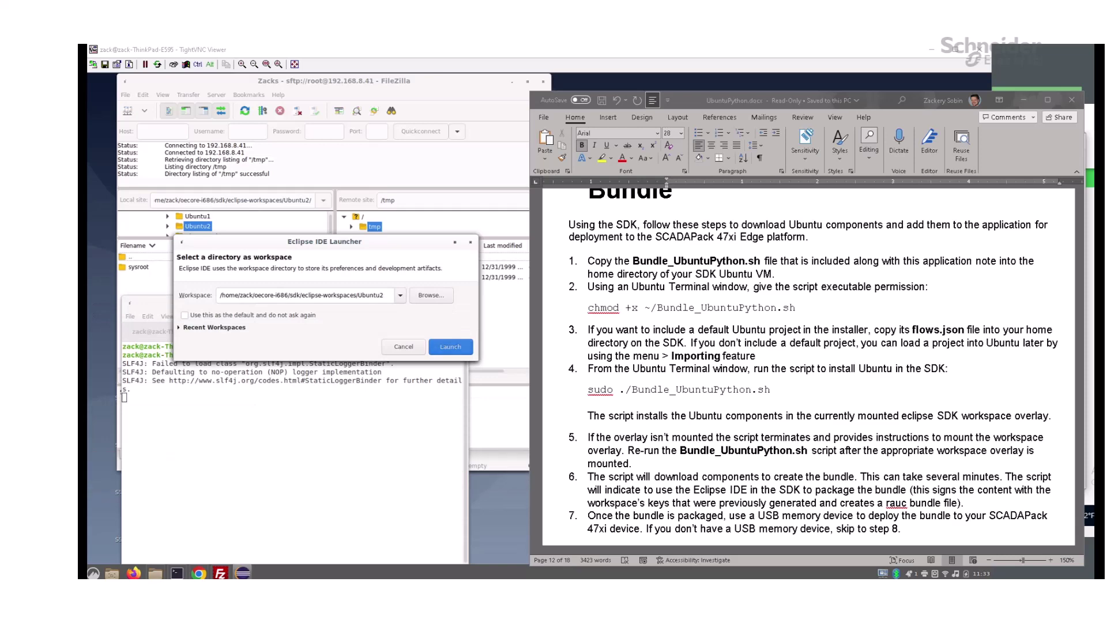
pyautogui.press('Return')
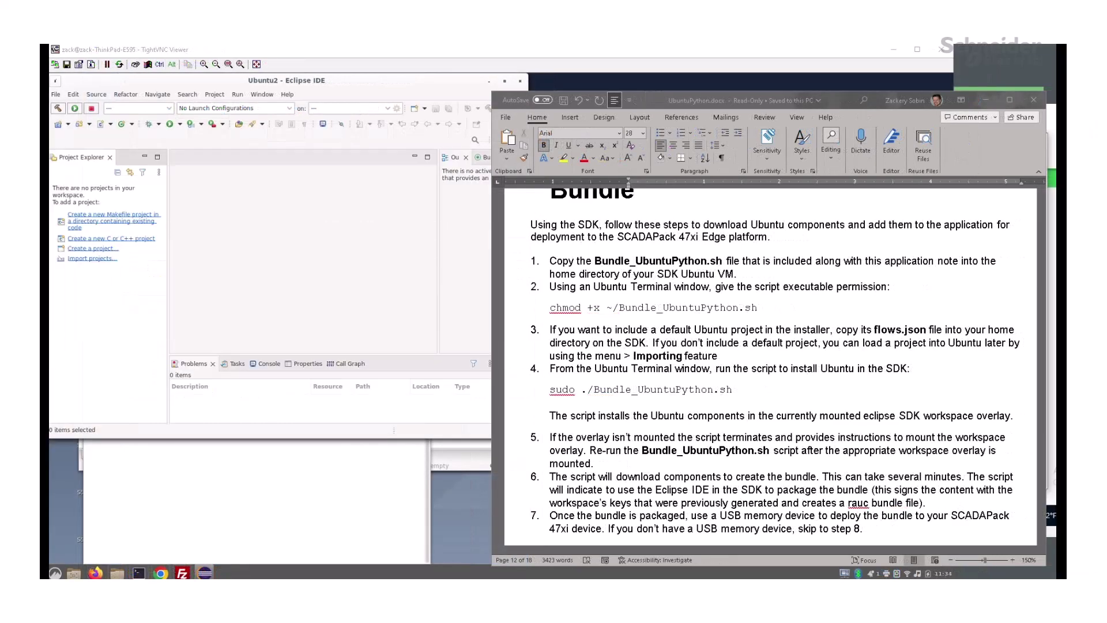
# Create a new C project named helloapp with the Cross GCC toolchain.
pyautogui.click(57, 94)
pyautogui.click(243, 117)
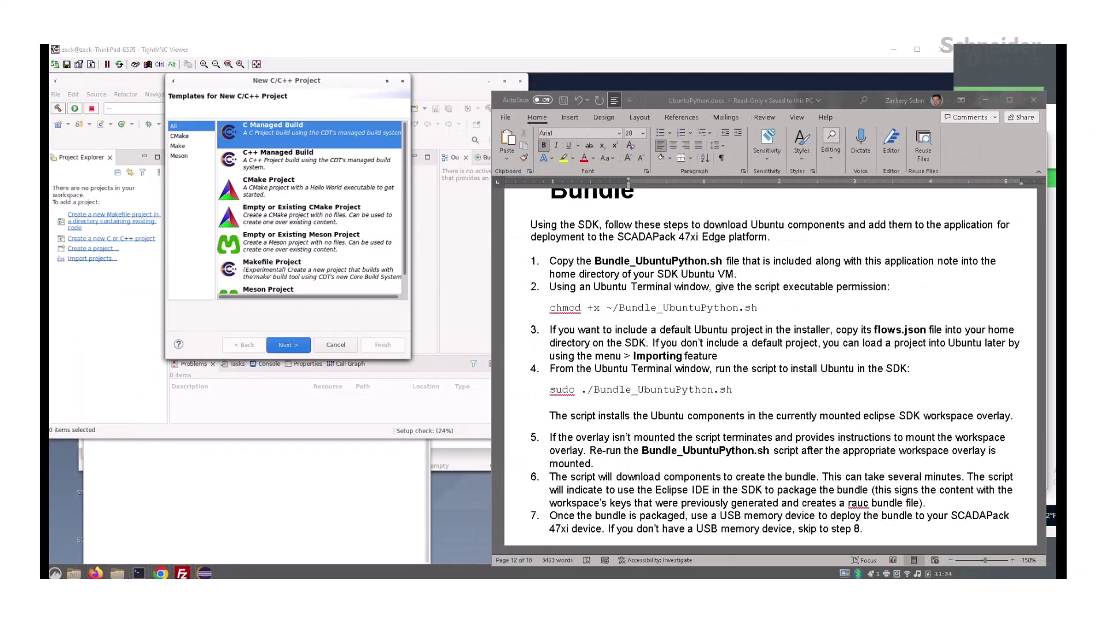
pyautogui.click(288, 345)
pyautogui.write('helloapp')
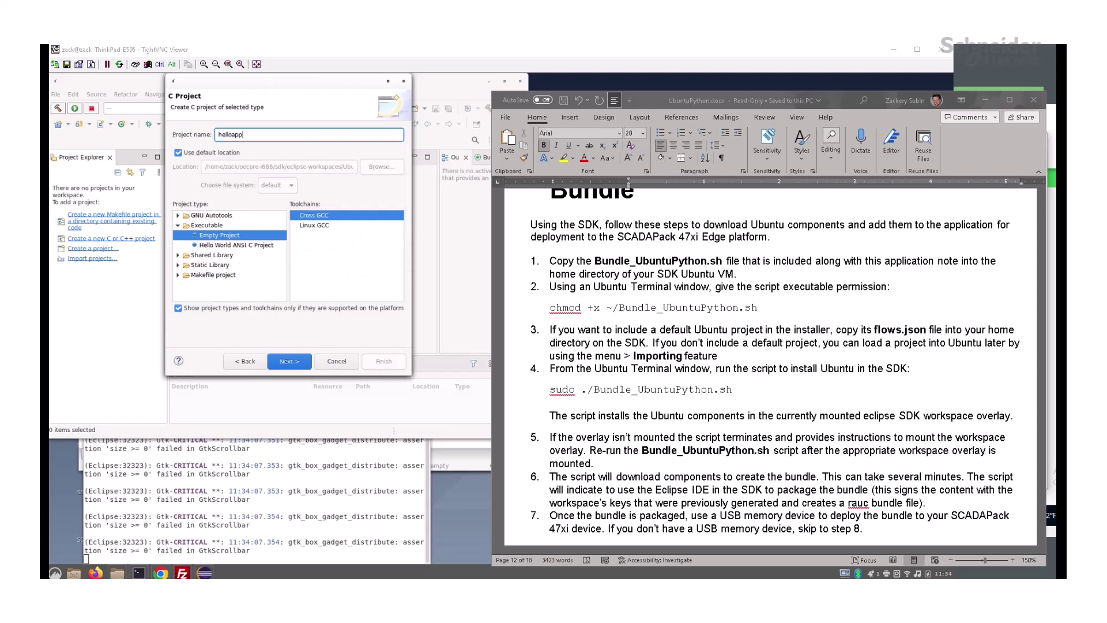
pyautogui.click(288, 361)
pyautogui.click(383, 361)
# Import CTemplate.tar.gz into helloapp as an archive file with overwrite enabled.
pyautogui.rightClick(104, 184)
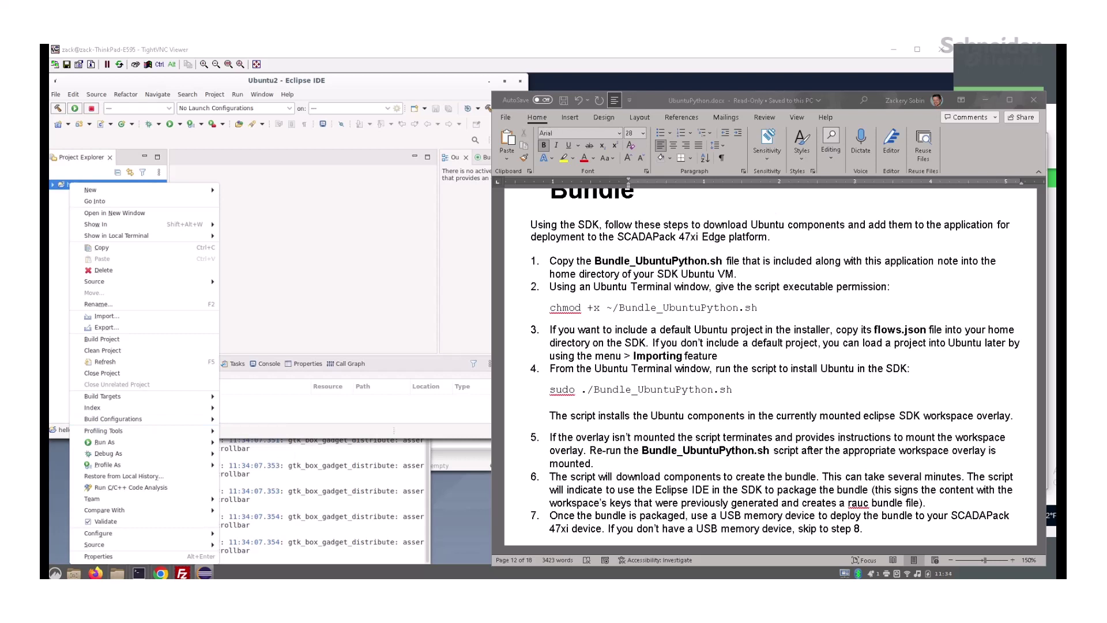
pyautogui.click(105, 316)
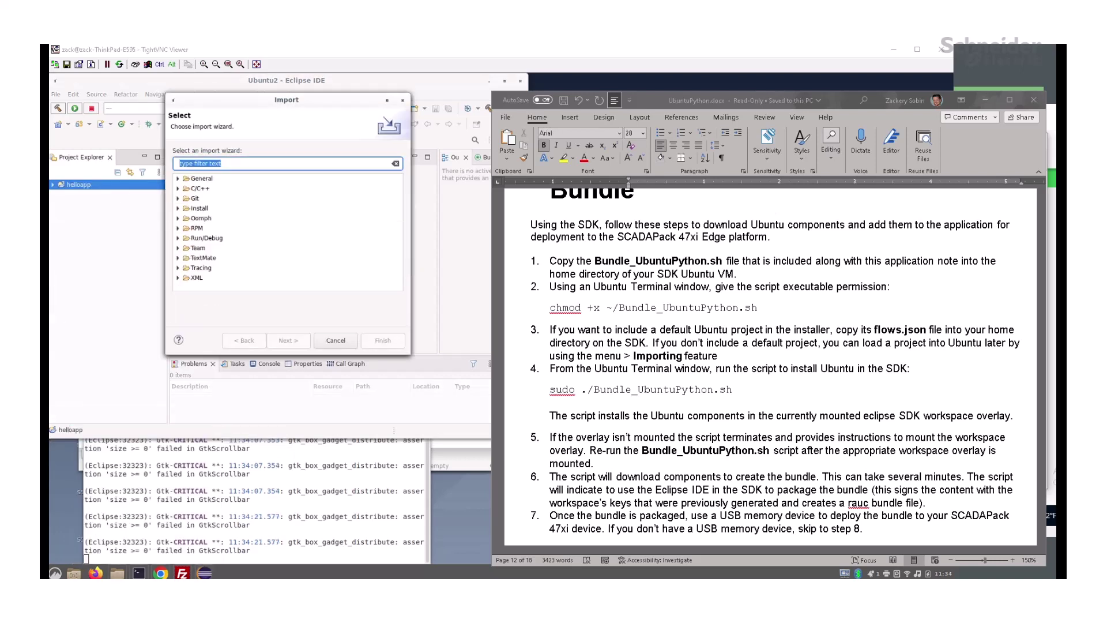
pyautogui.click(177, 178)
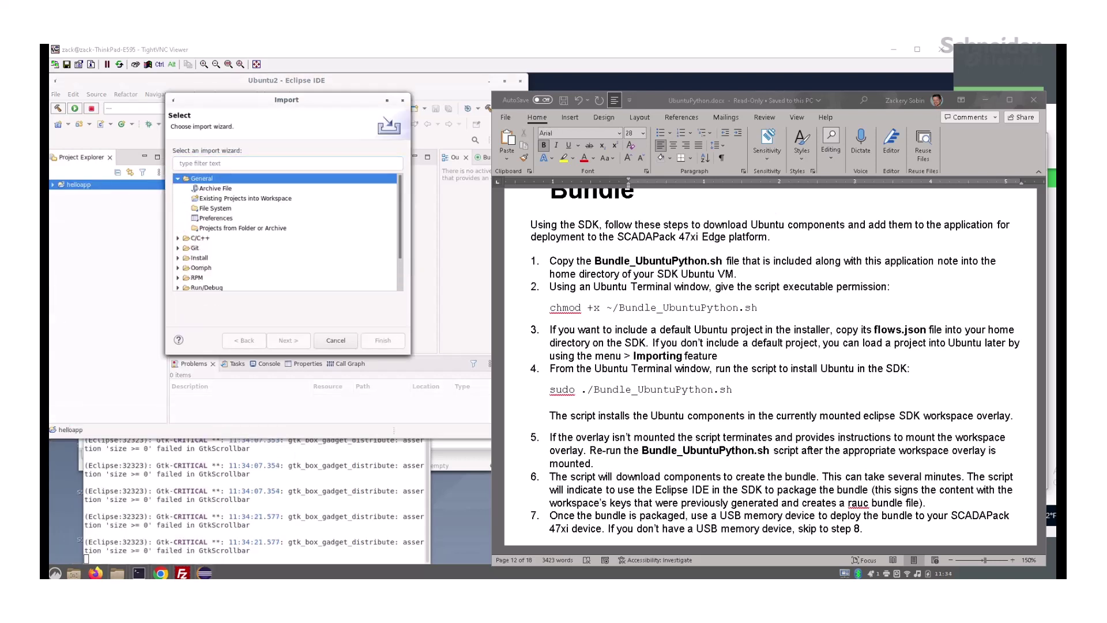
pyautogui.click(212, 188)
pyautogui.click(287, 340)
pyautogui.click(391, 163)
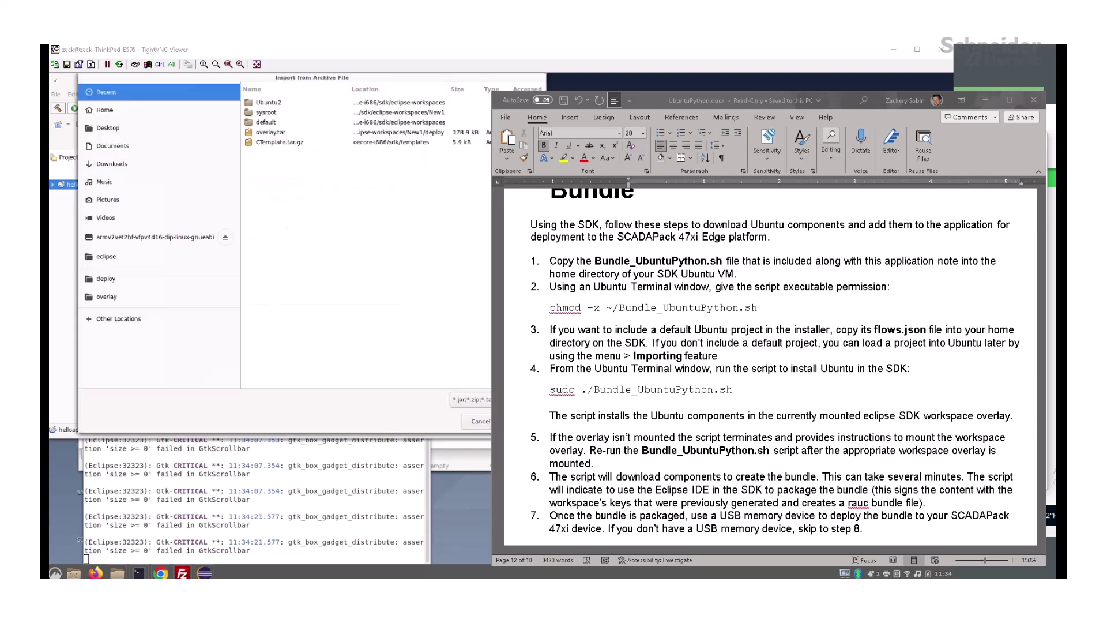
pyautogui.doubleClick(279, 142)
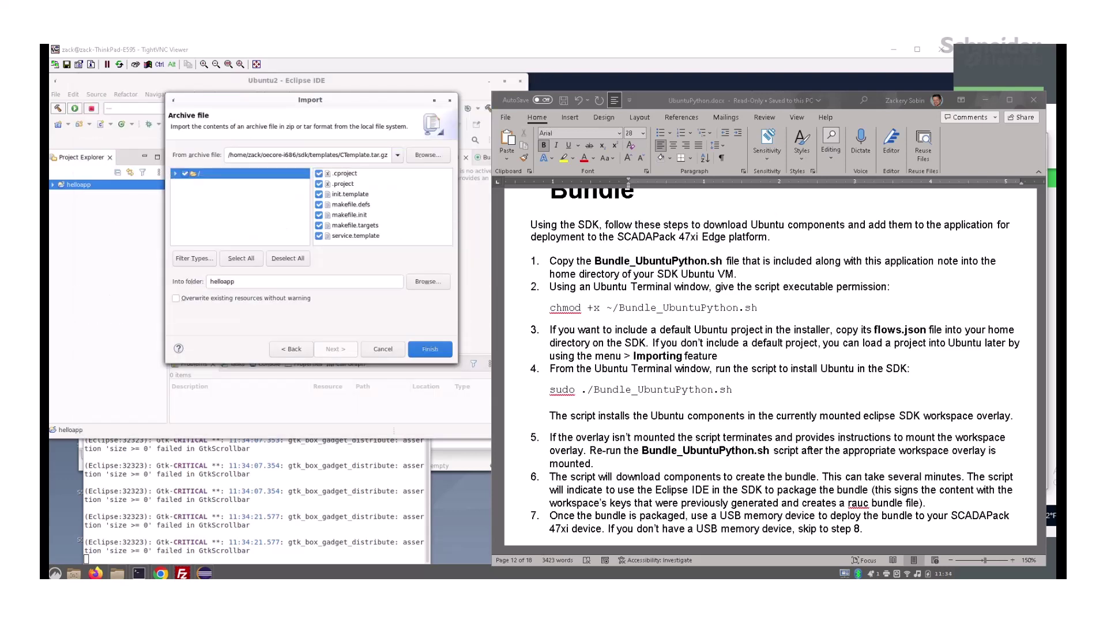
pyautogui.click(176, 297)
pyautogui.click(429, 349)
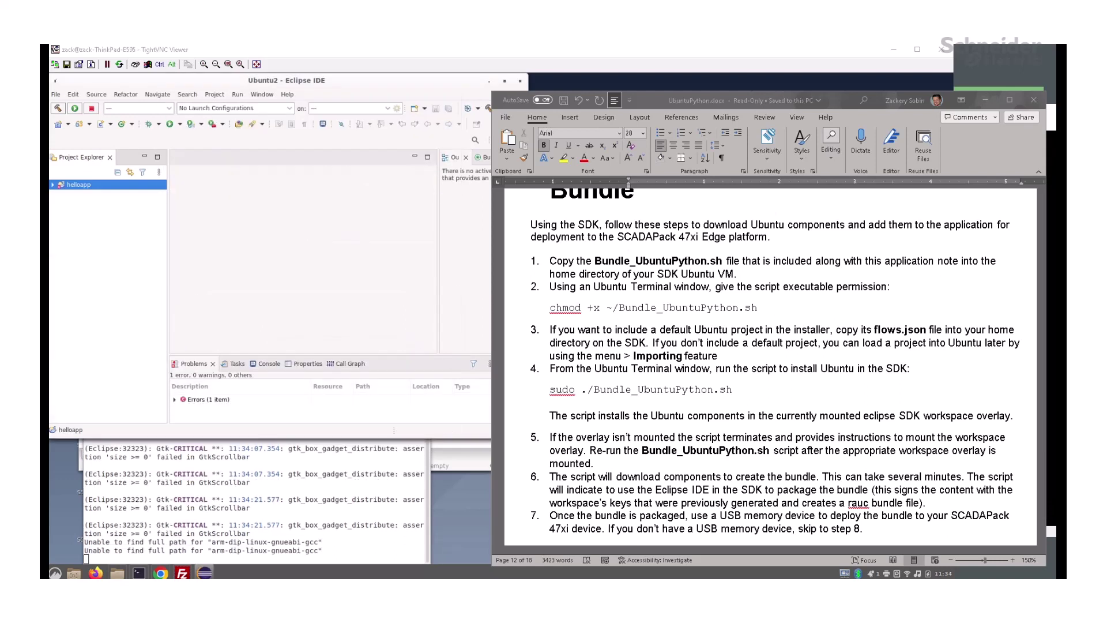
# Expand helloapp's Build Targets and run the package target.
pyautogui.click(54, 185)
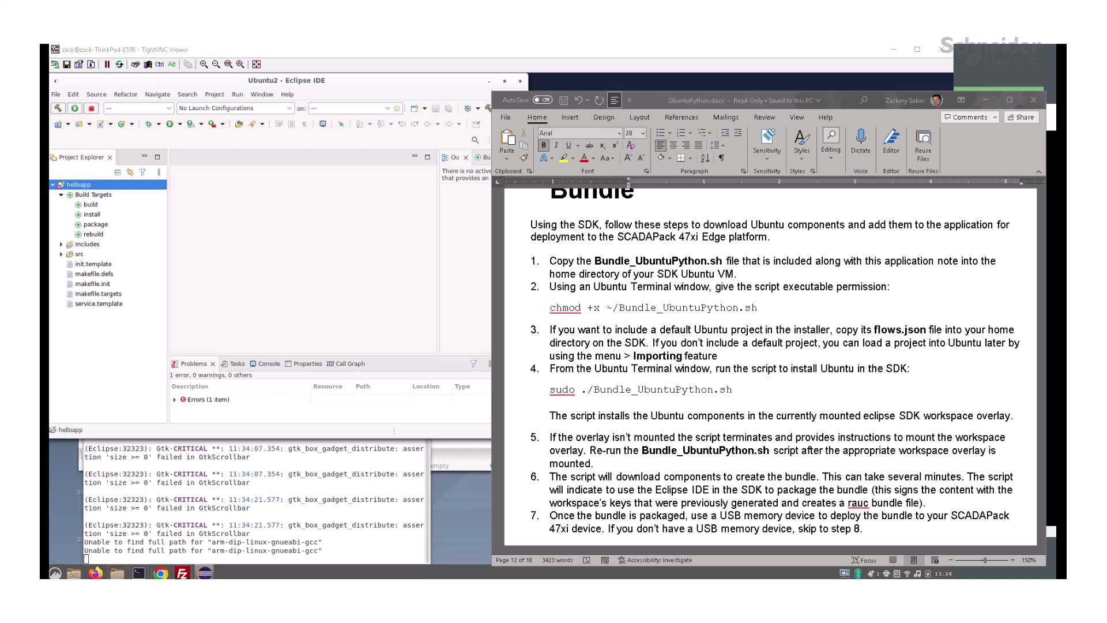
pyautogui.doubleClick(95, 225)
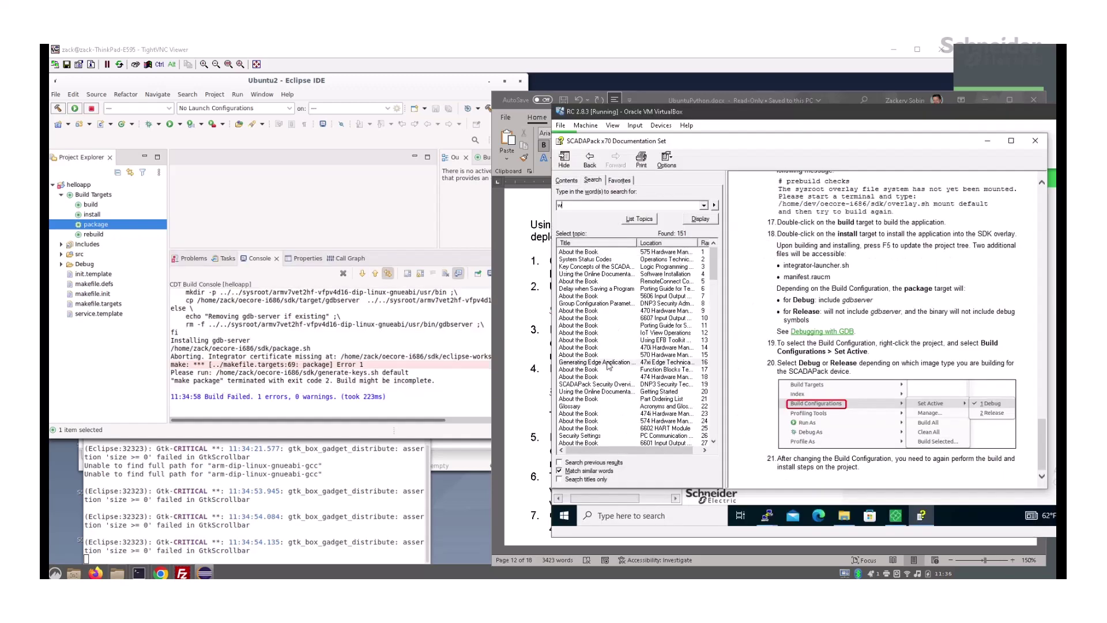
# Read the Generating Edge Application Keys topic and switch to the Contents view.
pyautogui.doubleClick(597, 361)
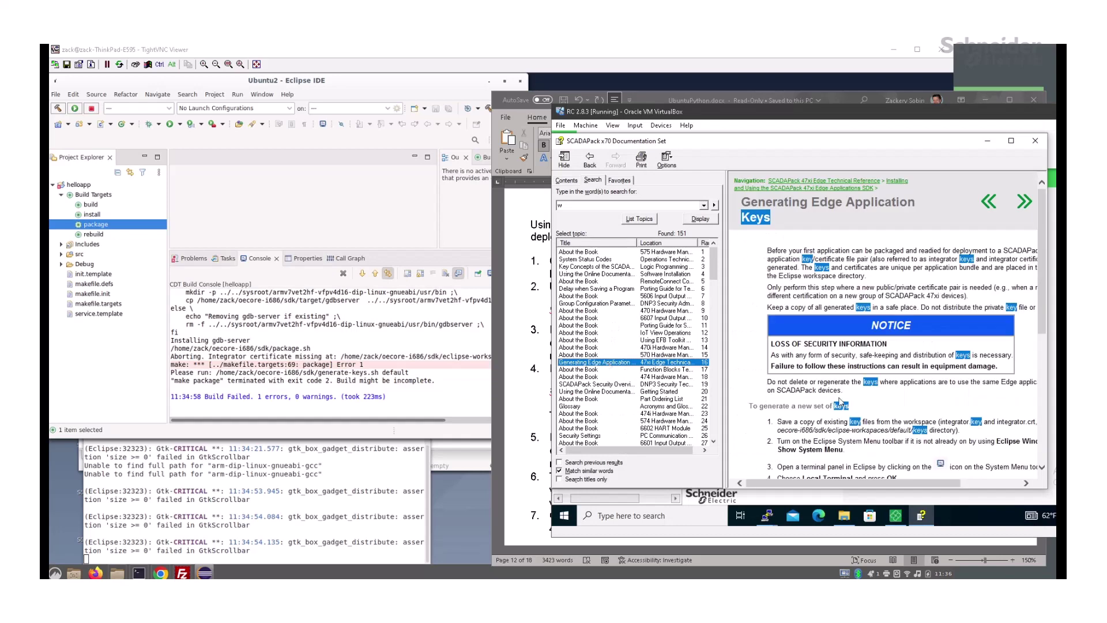
pyautogui.scroll(-3, 842, 401)
pyautogui.scroll(-2, 844, 400)
pyautogui.scroll(-3, 843, 399)
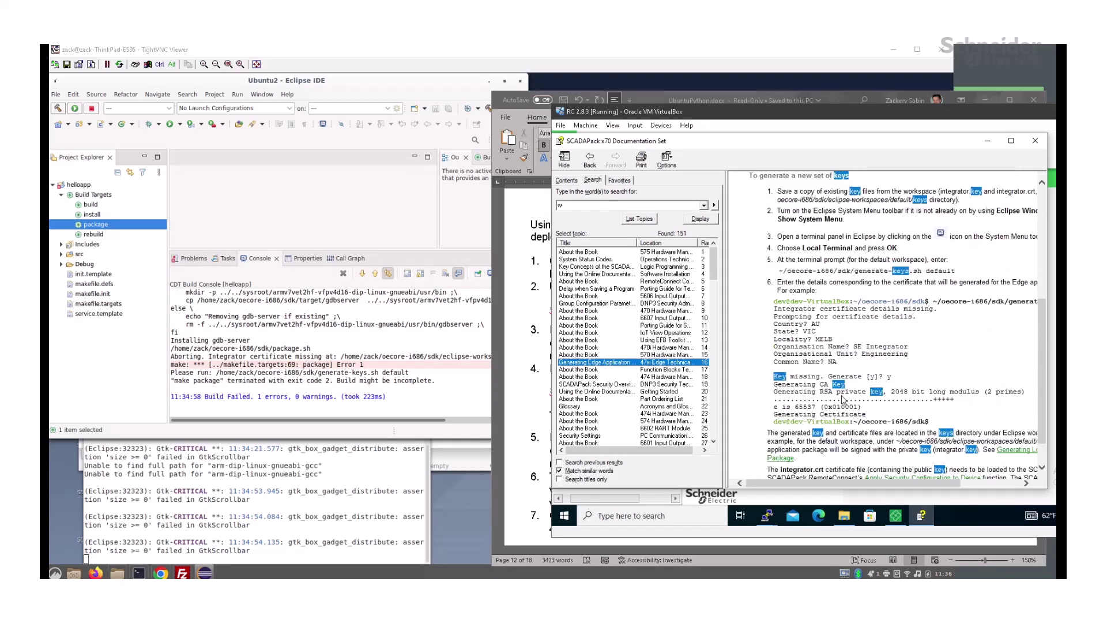
pyautogui.scroll(-1, 843, 398)
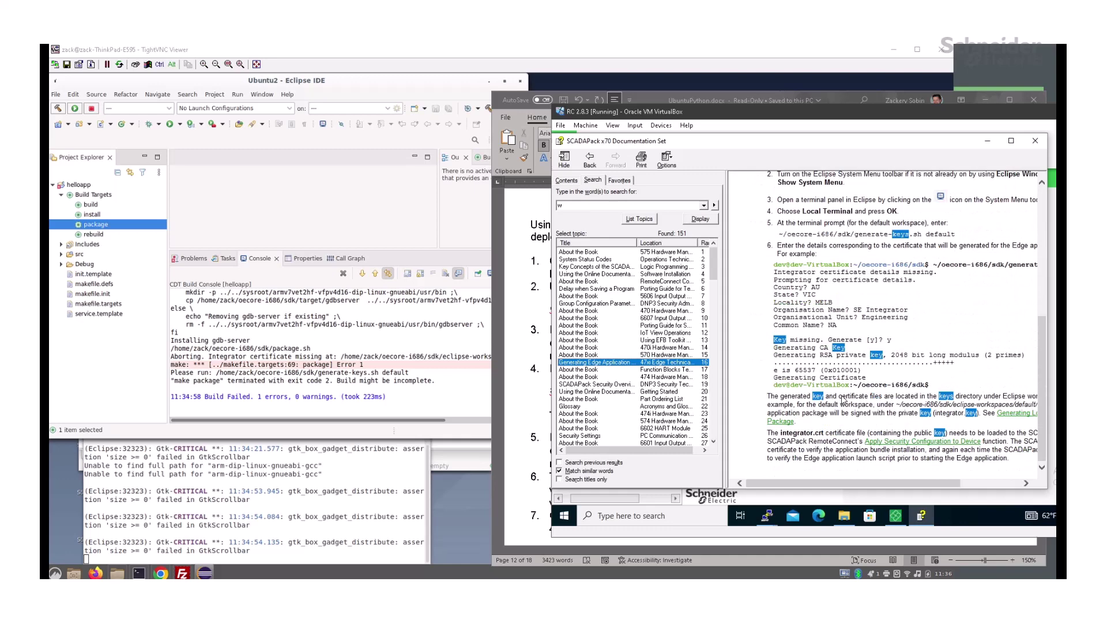
pyautogui.scroll(3, 843, 398)
pyautogui.scroll(3, 843, 398)
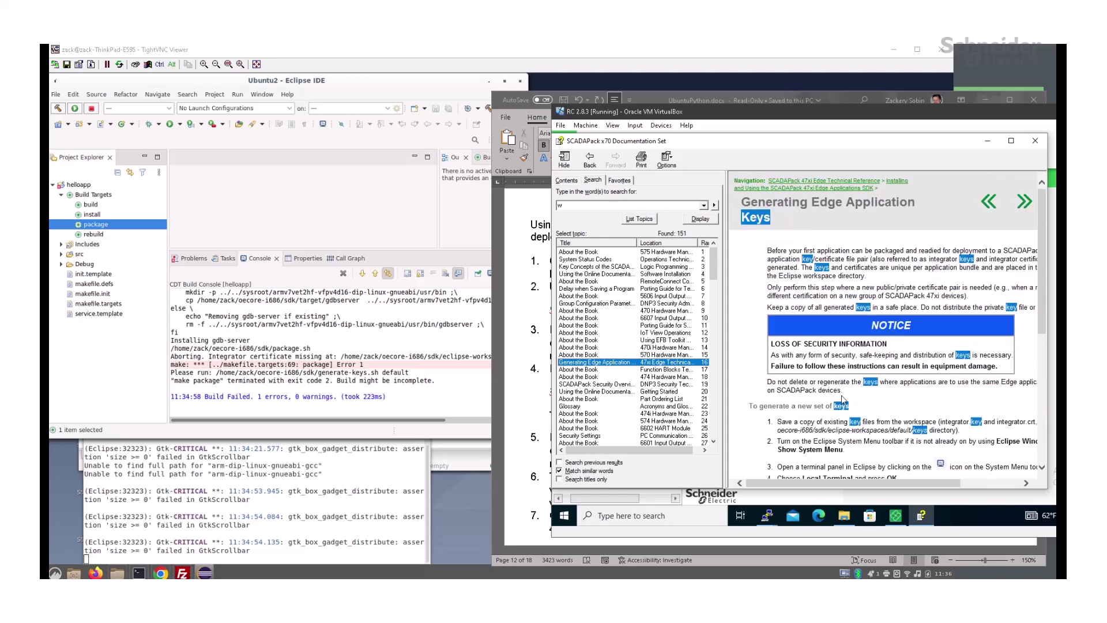
pyautogui.scroll(-1, 843, 398)
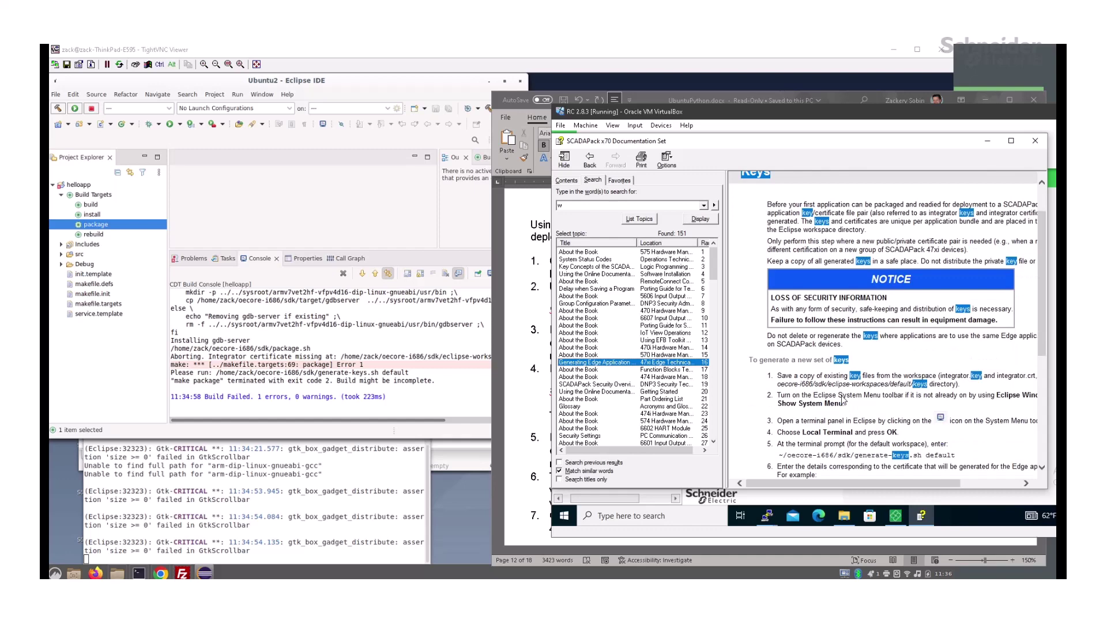
pyautogui.scroll(1, 843, 398)
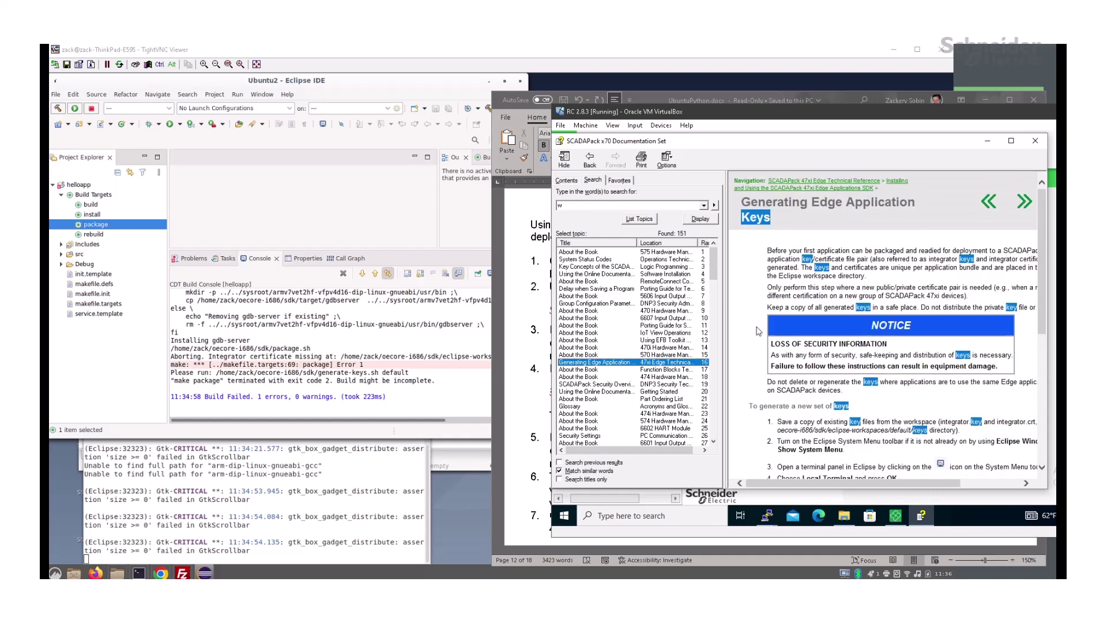
pyautogui.click(567, 180)
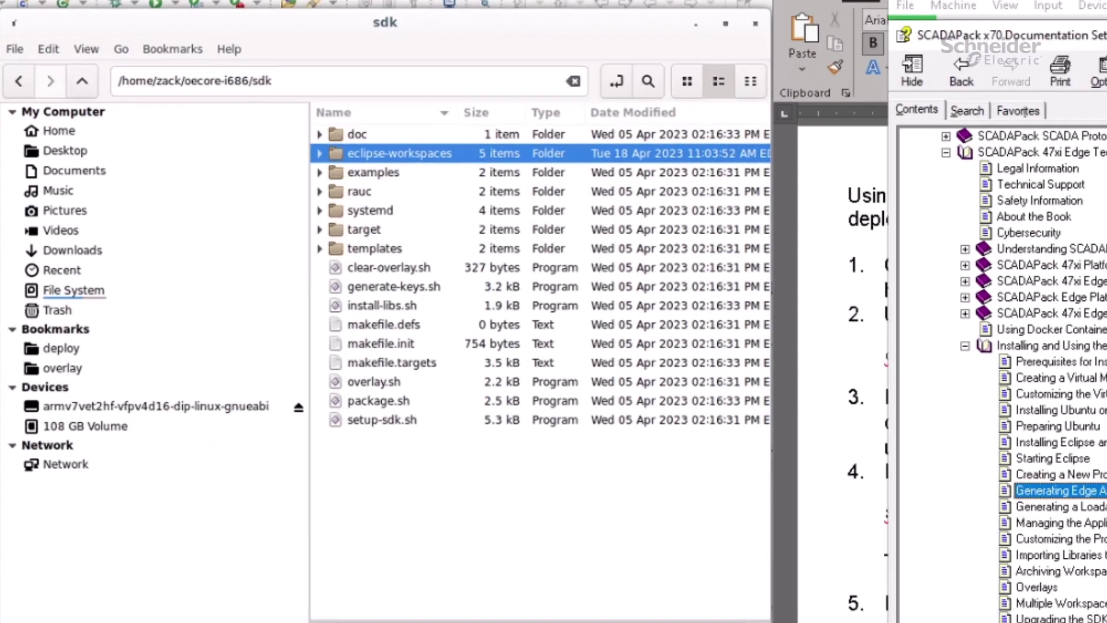
# Inspect eclipse-workspaces/default/keys, then return to eclipse-workspaces and enter Ubuntu2.
pyautogui.press('Return')
pyautogui.doubleClick(371, 139)
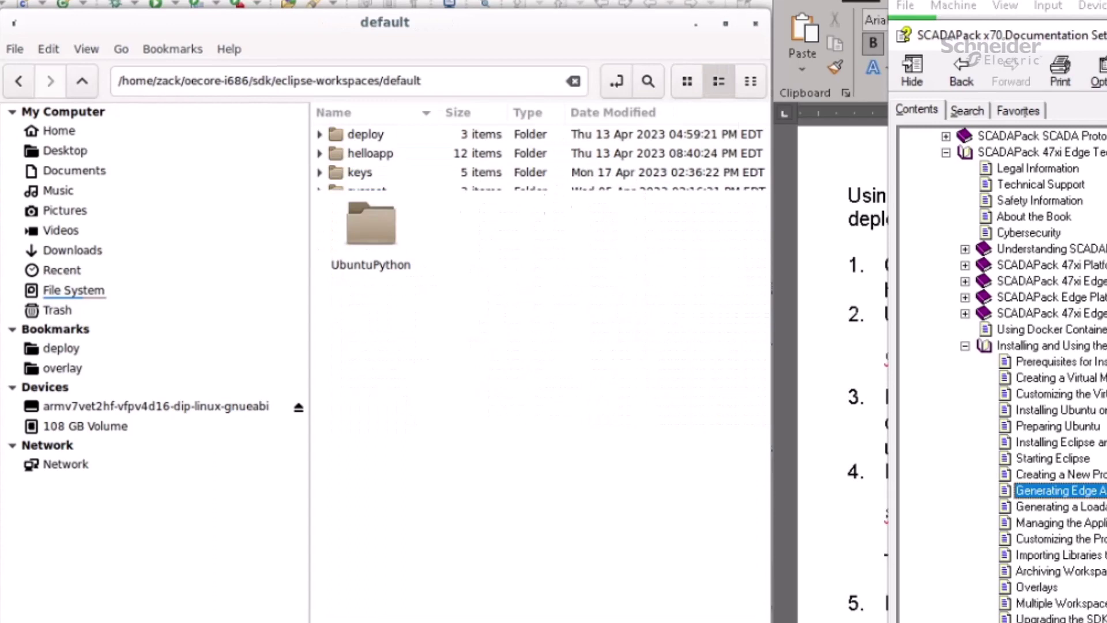
pyautogui.doubleClick(360, 172)
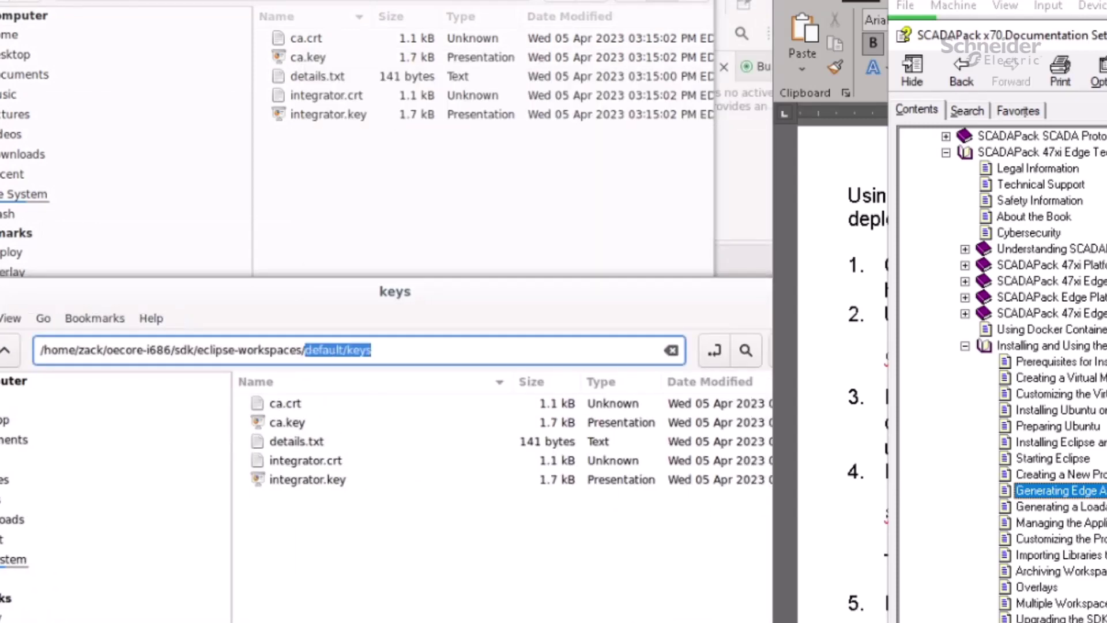
pyautogui.press('BackSpace')
pyautogui.press('Return')
pyautogui.doubleClick(678, 406)
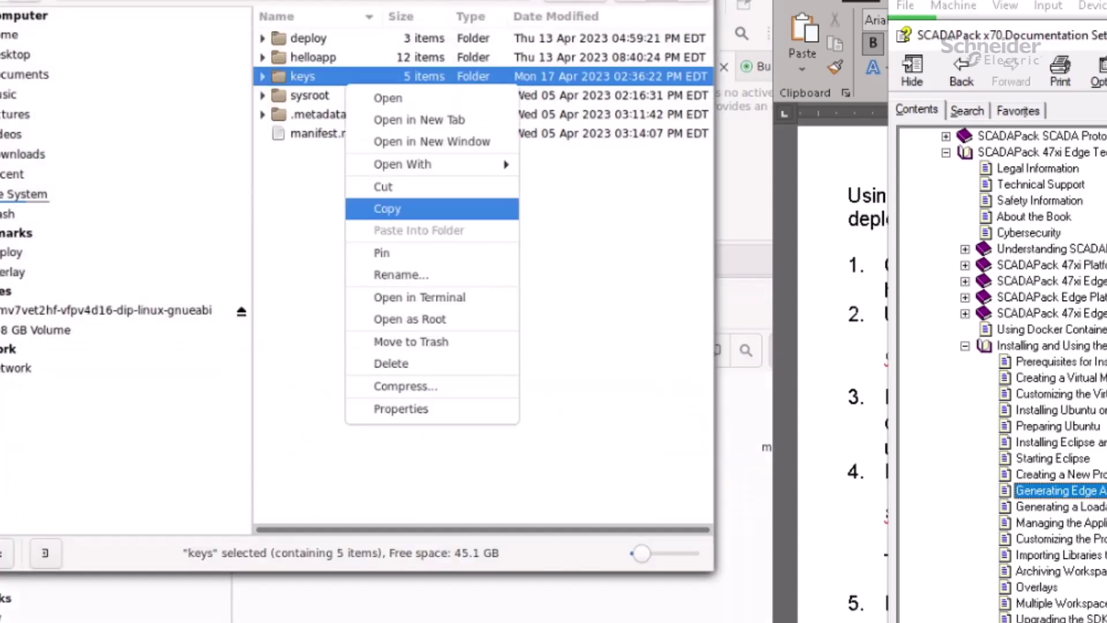
# Copy the keys folder and paste it into the Ubuntu2 workspace, then return to Eclipse.
pyautogui.click(387, 208)
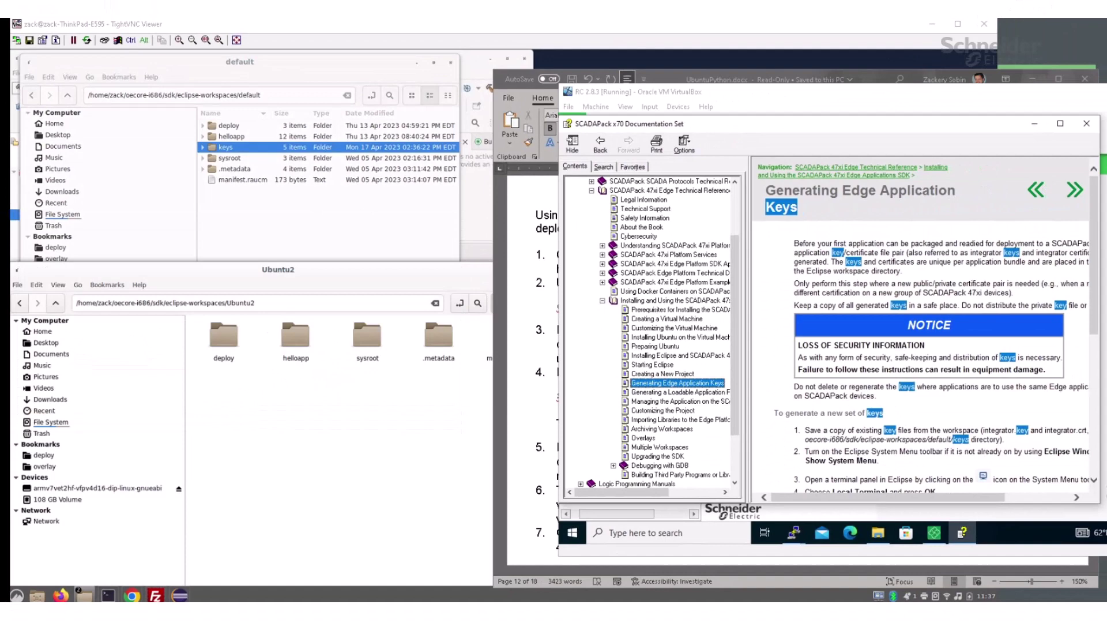
pyautogui.rightClick(279, 454)
pyautogui.click(329, 550)
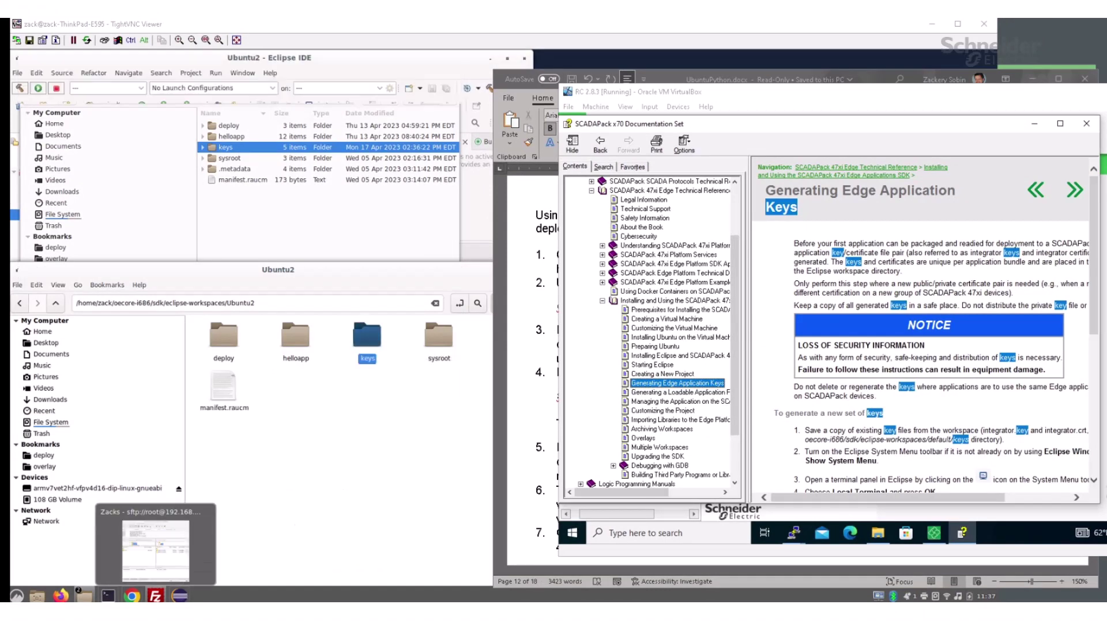
pyautogui.click(108, 596)
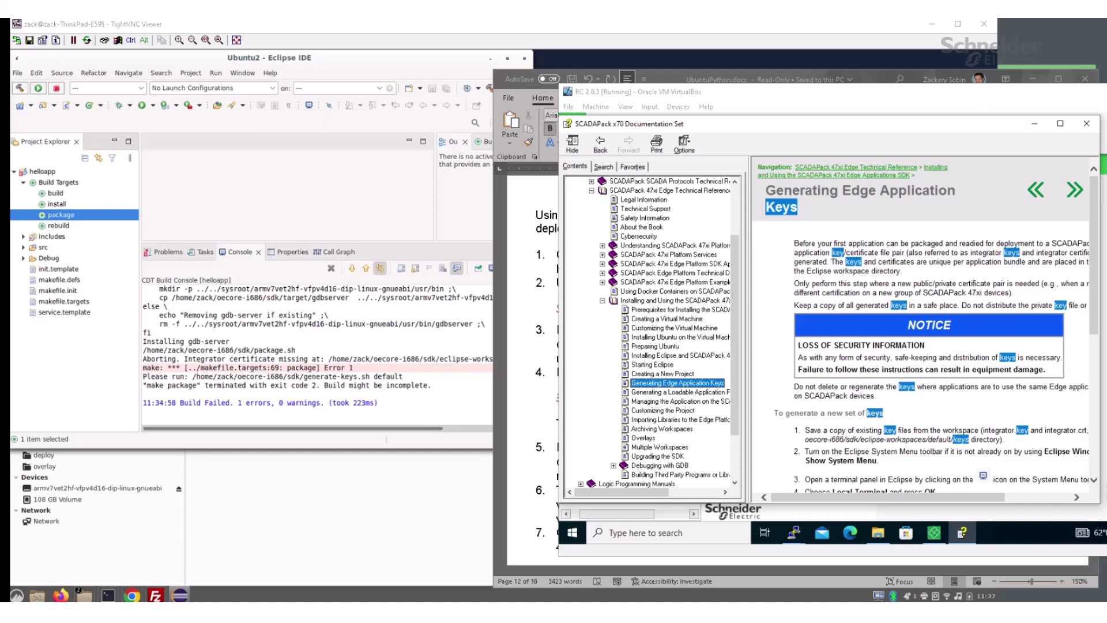
# Connect FileZilla to the saved SCADAPack site at 192.168.8.41, trusting its new host key.
pyautogui.press('F9')
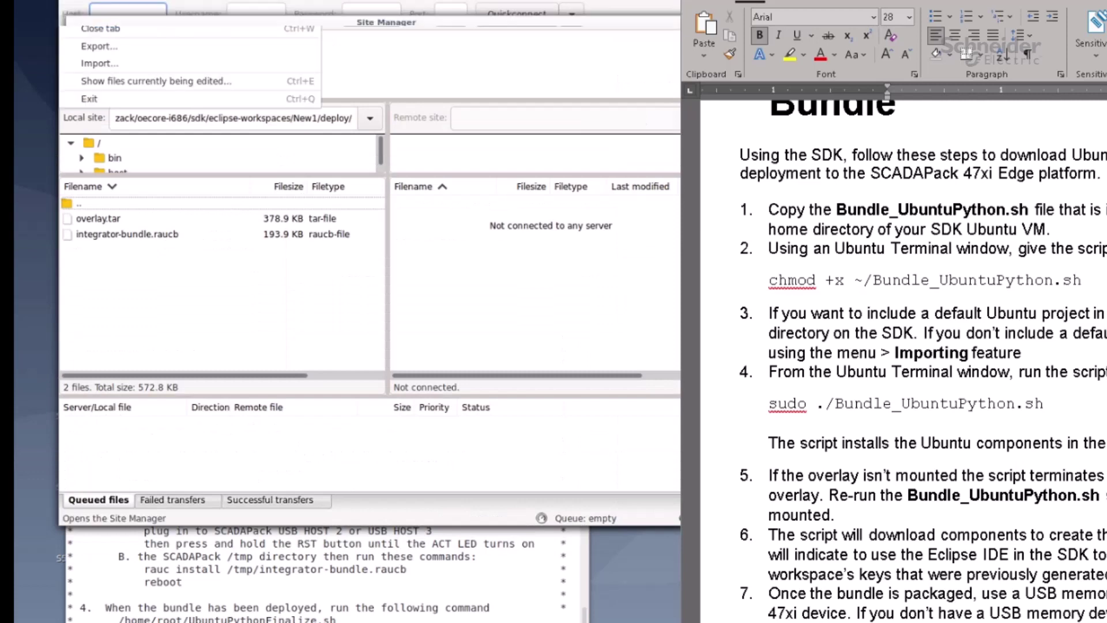
pyautogui.hotkey('ctrl', 's')
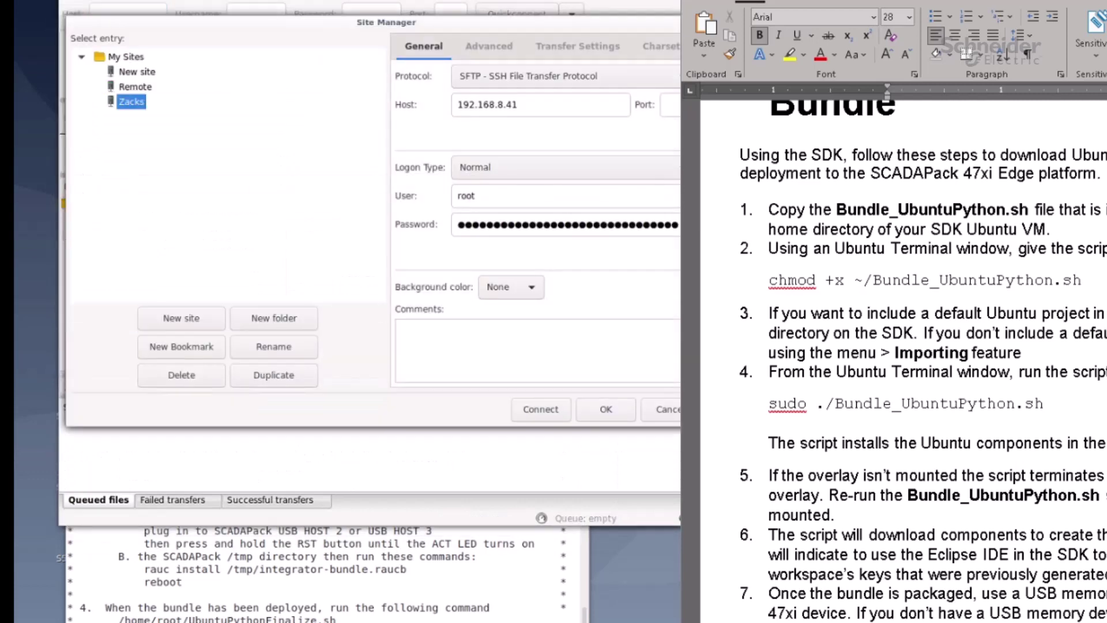
pyautogui.press('Return')
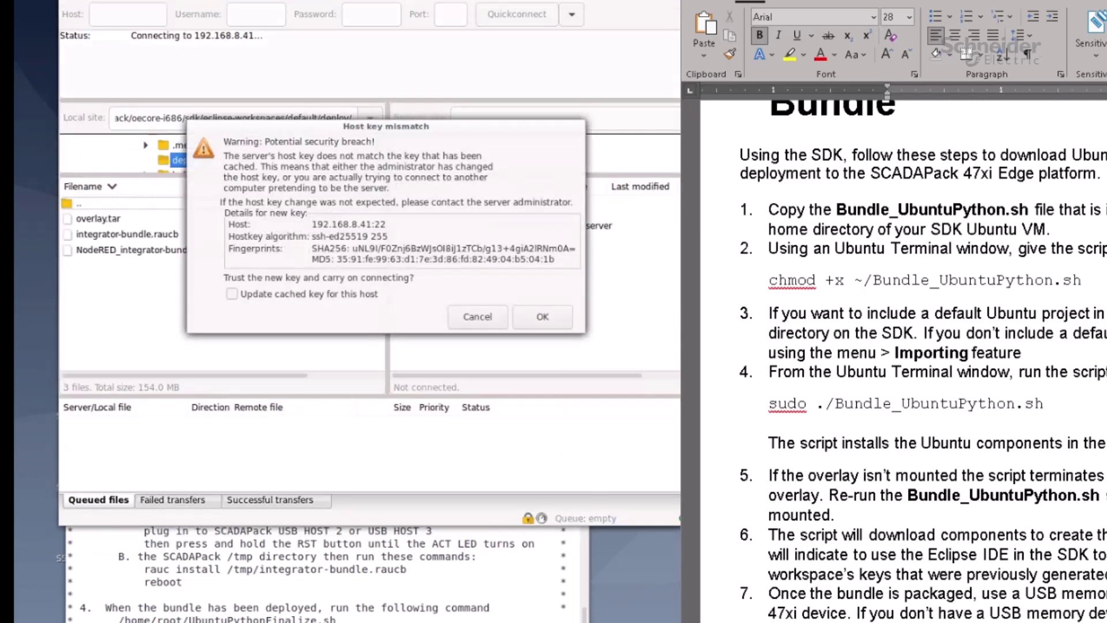
pyautogui.click(232, 294)
pyautogui.click(543, 317)
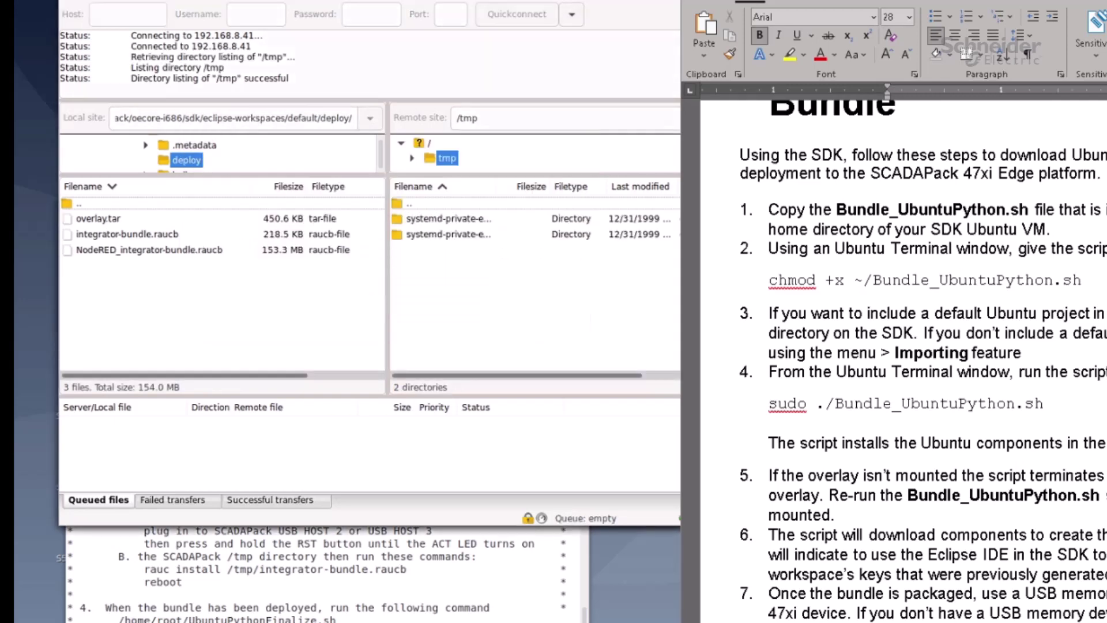
# Upload integrator-bundle.raucb from the Ubuntu2 deploy folder to the device's /tmp.
pyautogui.hotkey('alt', 'Tab')
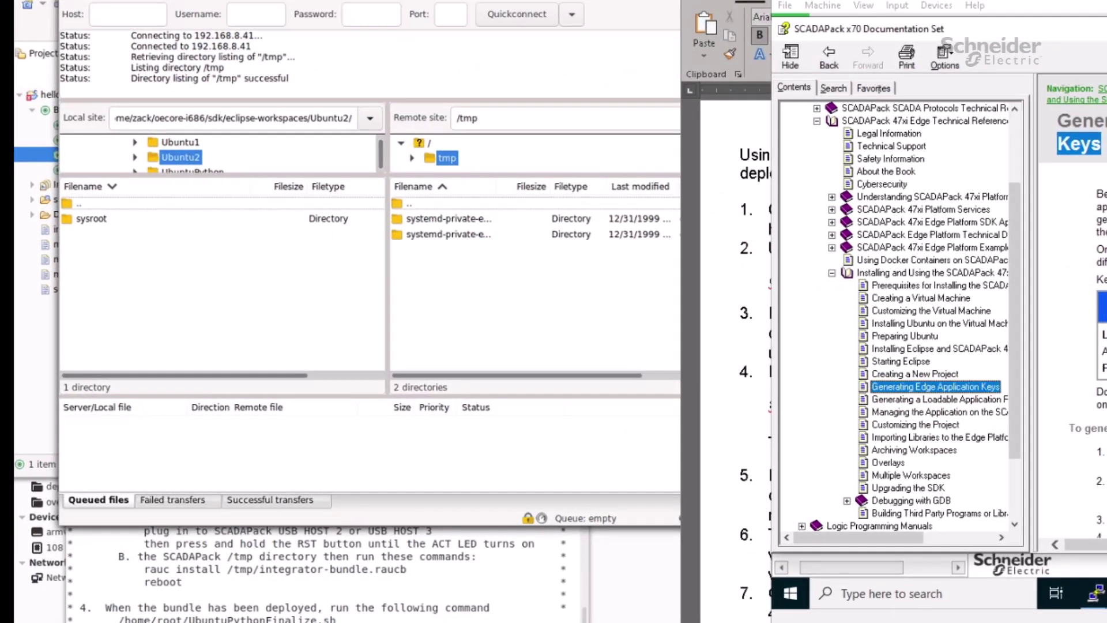
pyautogui.press('Right')
pyautogui.press('F5')
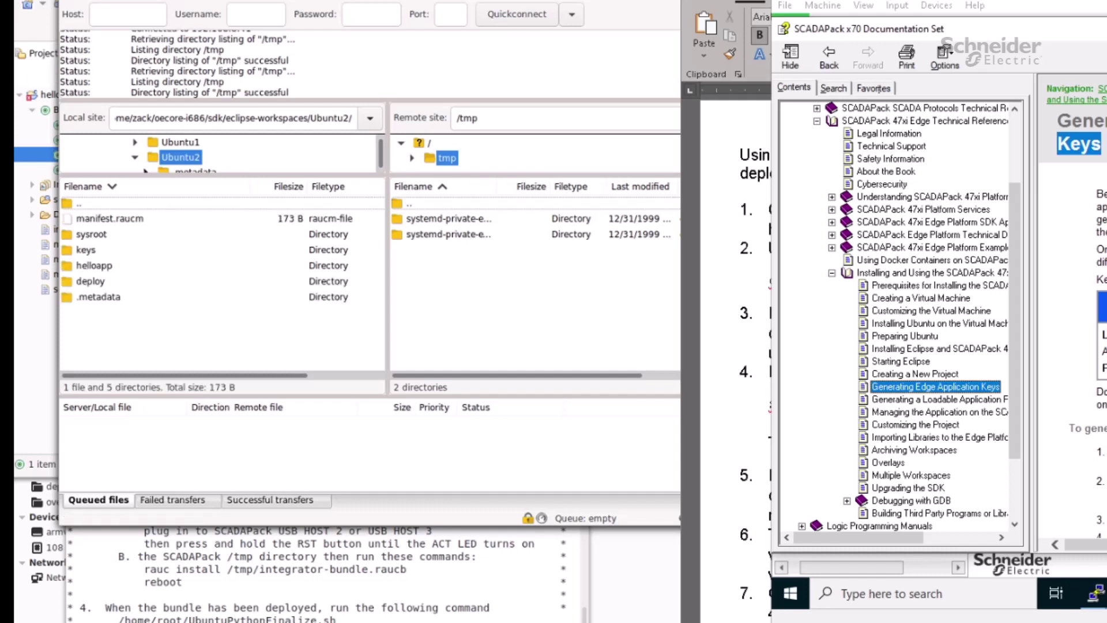
pyautogui.doubleClick(90, 282)
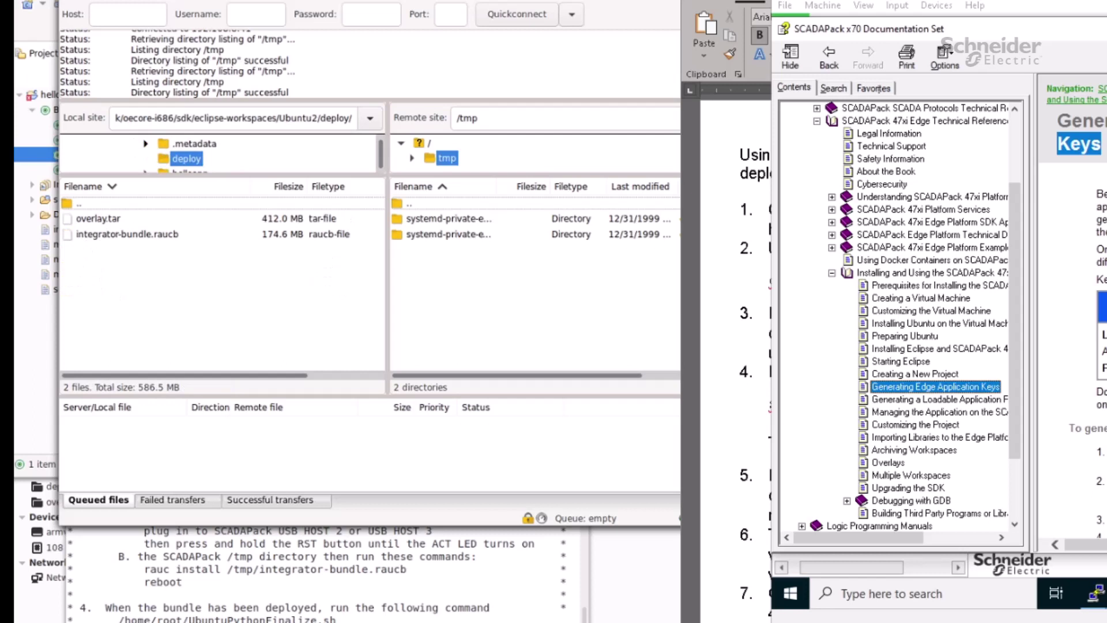
pyautogui.doubleClick(127, 234)
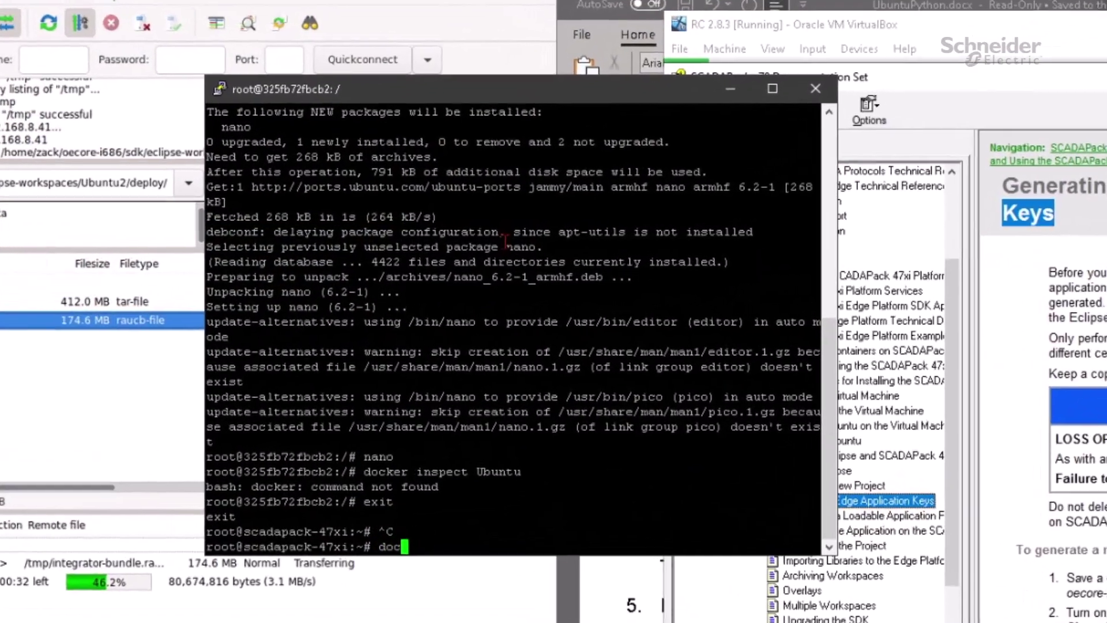
pyautogui.write('docker')
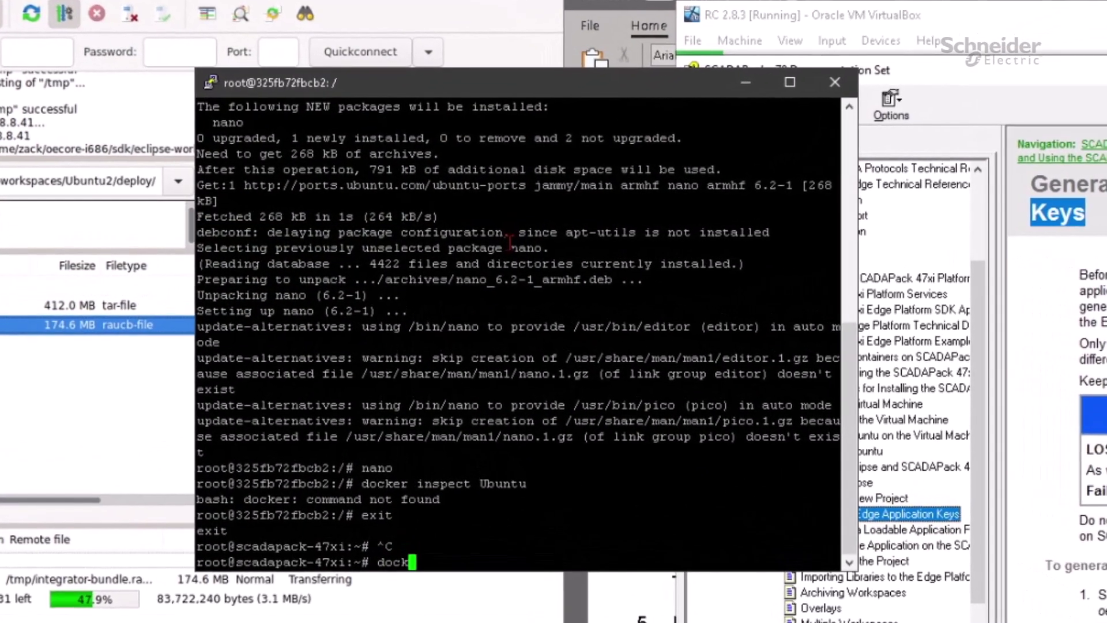
pyautogui.write(' con')
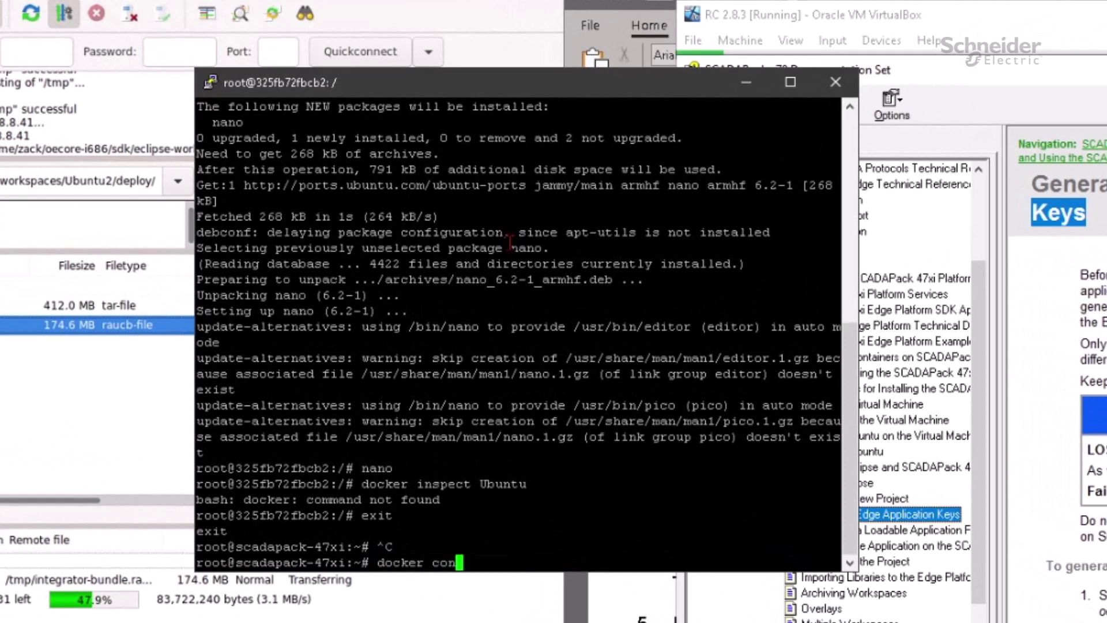
pyautogui.write('tainer ')
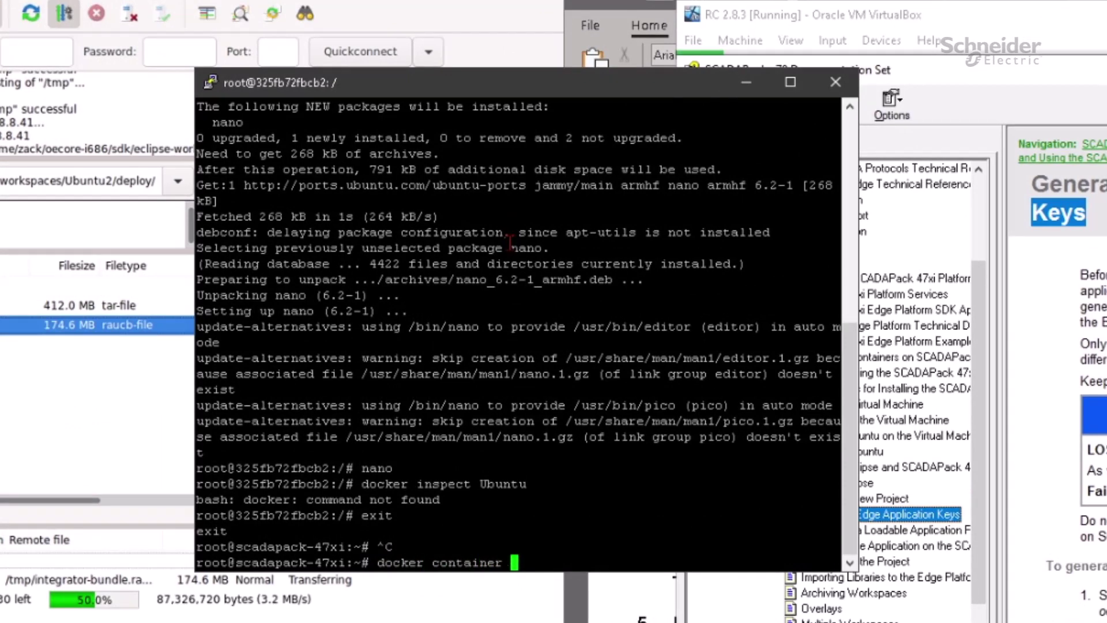
pyautogui.write('ls -a')
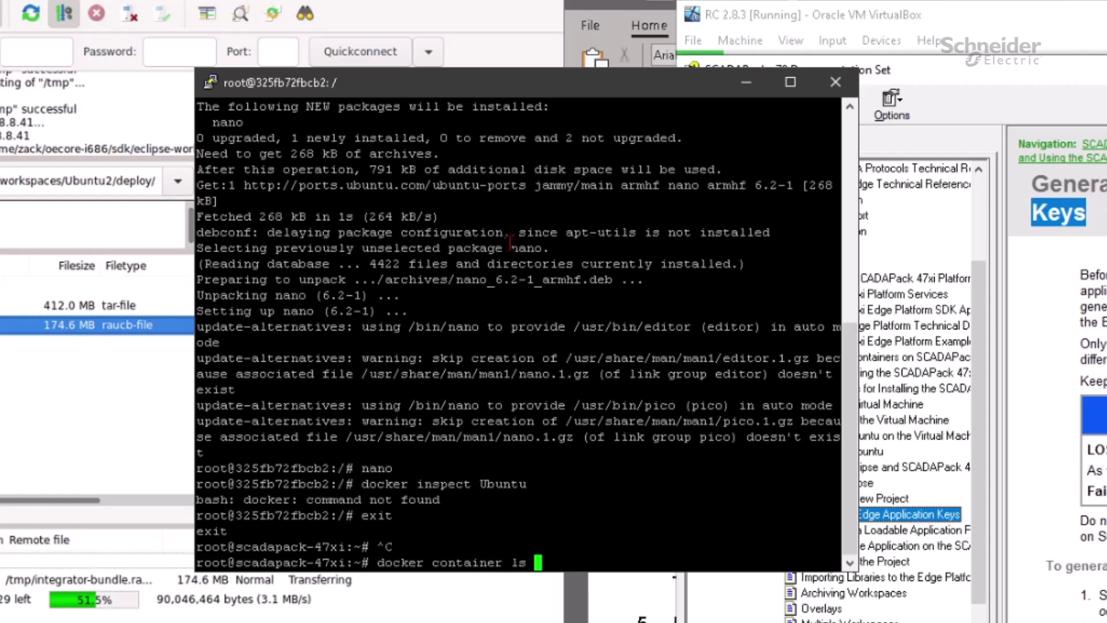
# List containers, remove the Ubuntu container with docker rm, and relist to confirm none remain.
pyautogui.press('Return')
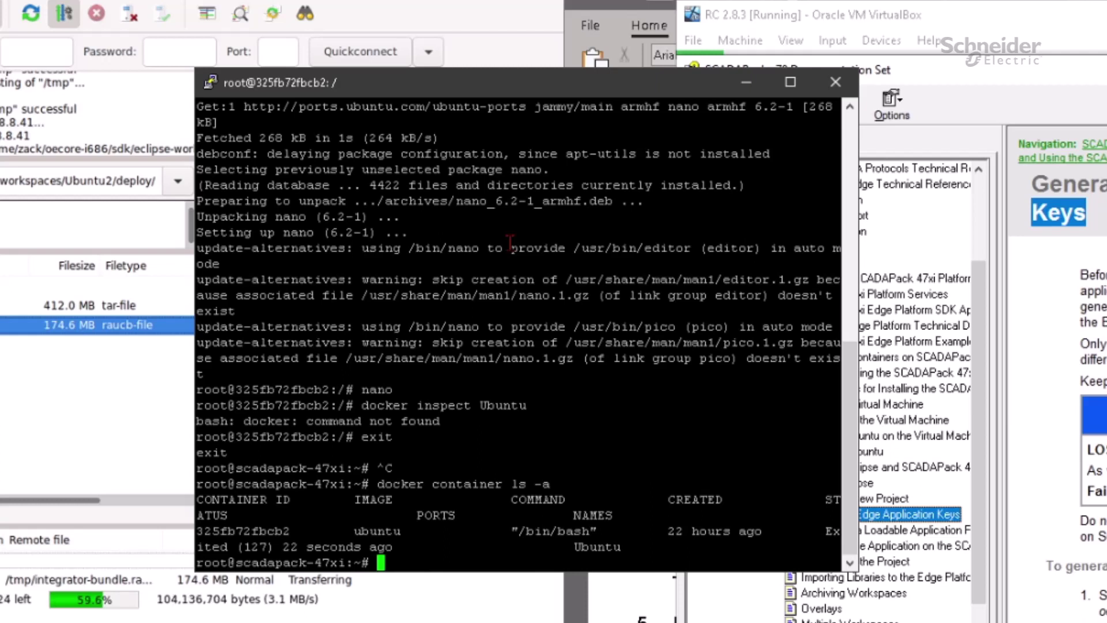
pyautogui.write('docker rm Ubuntu')
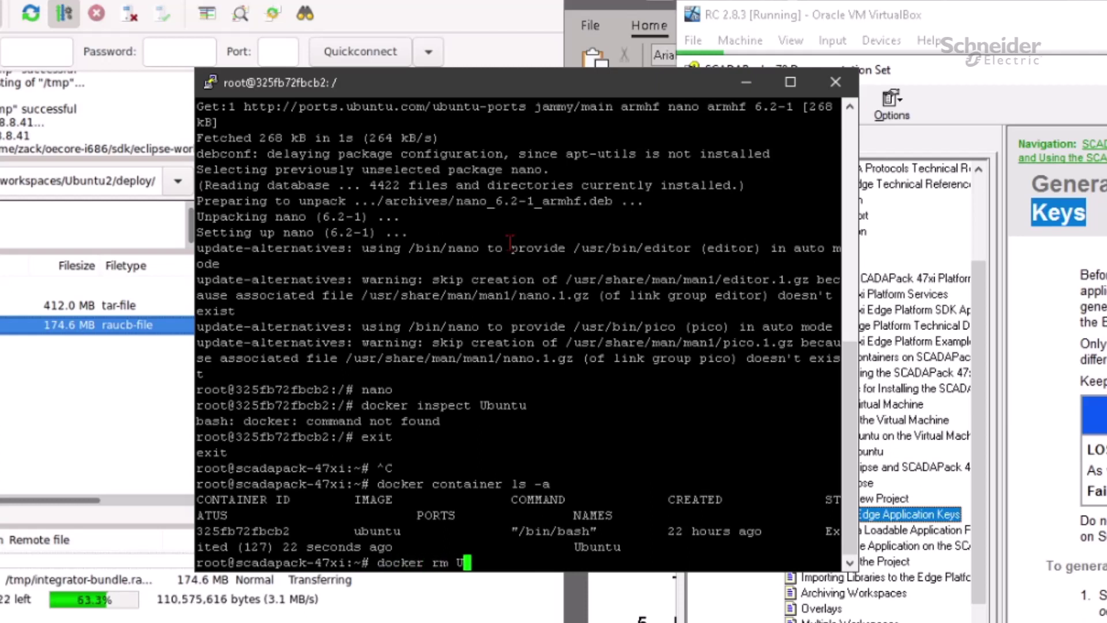
pyautogui.press('Return')
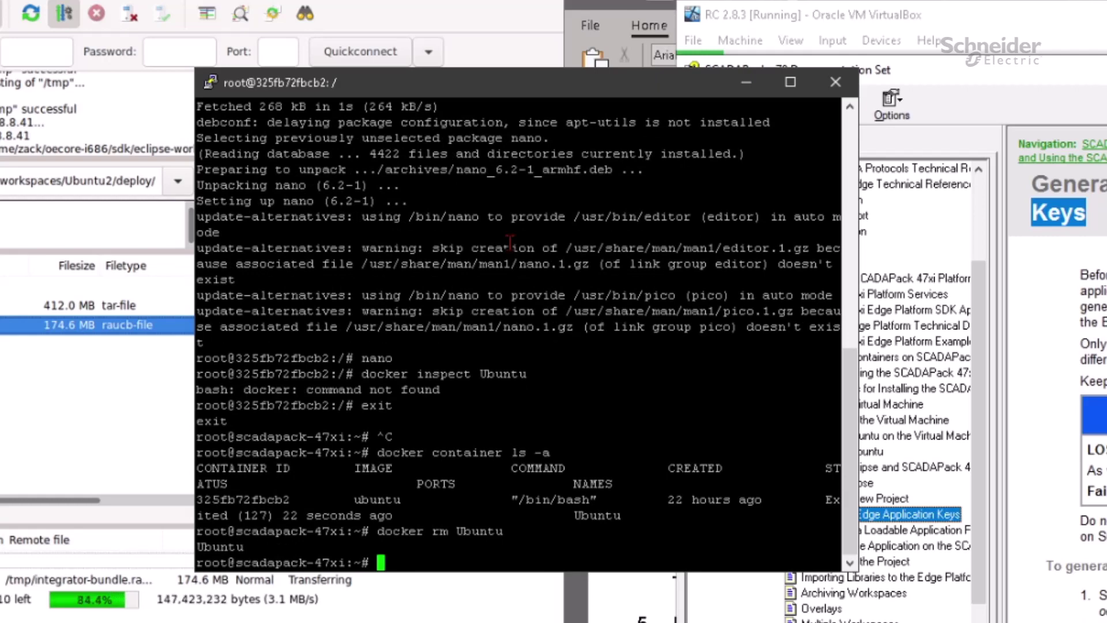
pyautogui.press('Up')
pyautogui.press('Up')
pyautogui.press('Return')
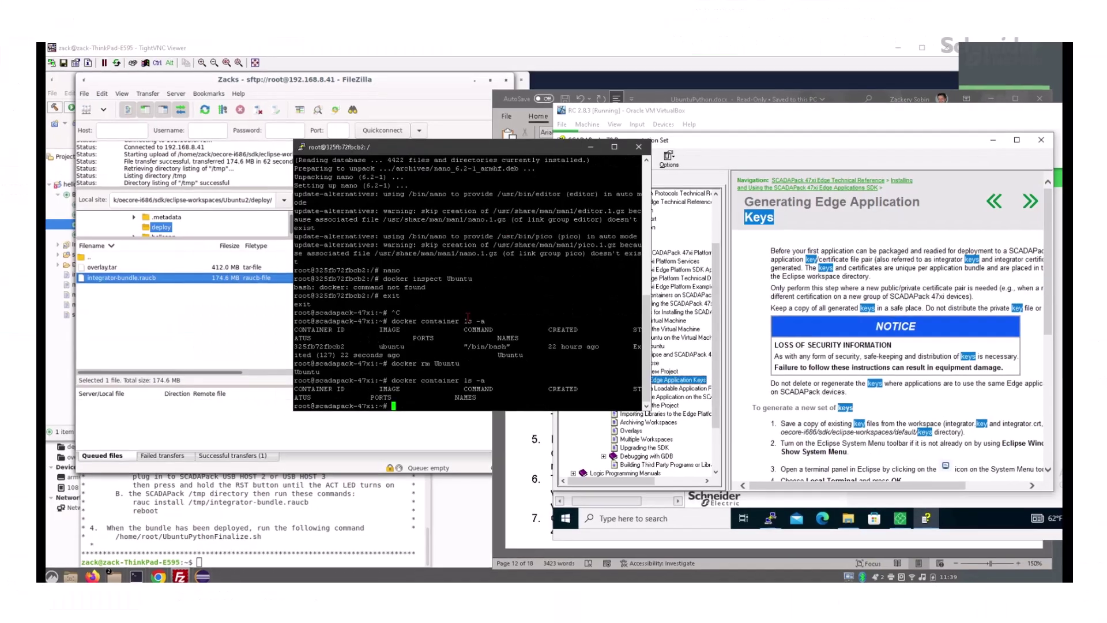
pyautogui.write('d /tmp')
# From /tmp, run rauc install ./integrator-bundle.raucb and reboot the SCADAPack.
pyautogui.press('Return')
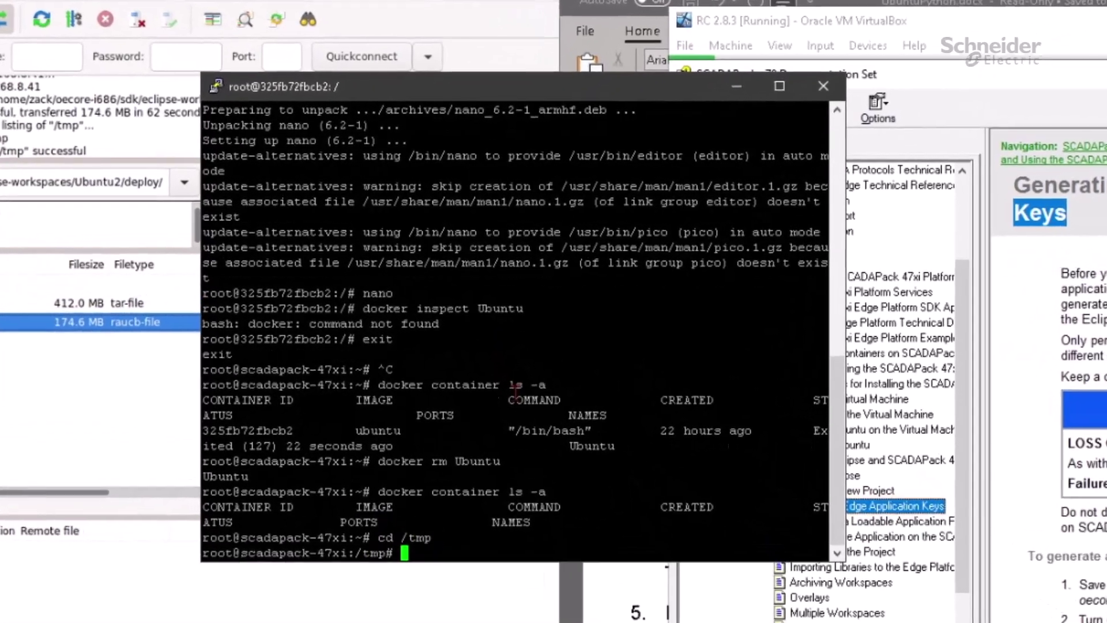
pyautogui.write('rauc inst')
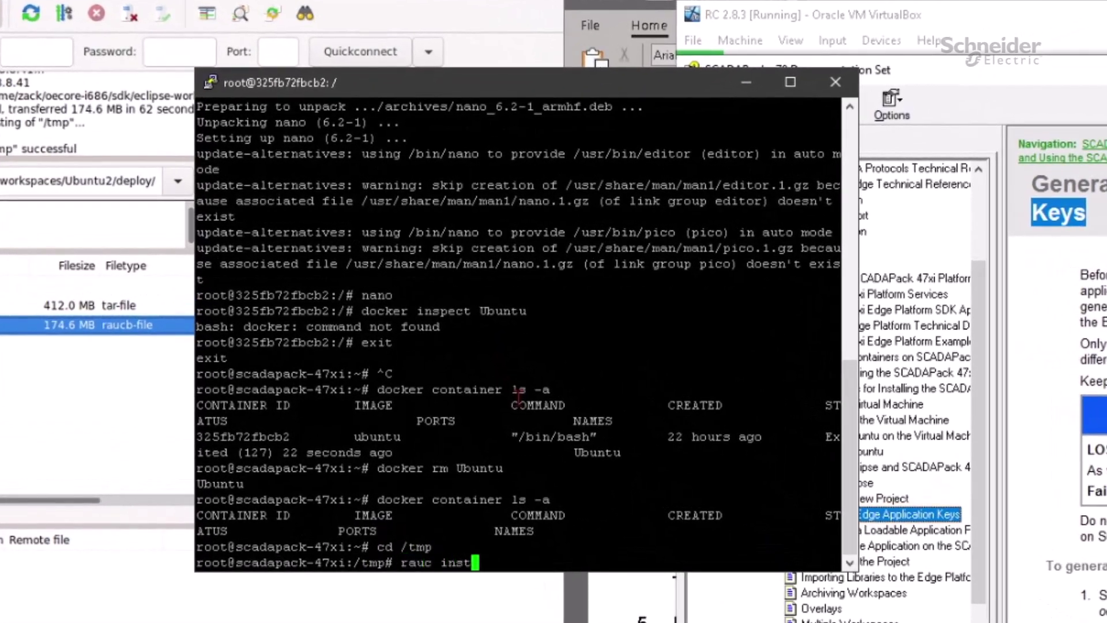
pyautogui.write('all ./int')
pyautogui.press('Tab')
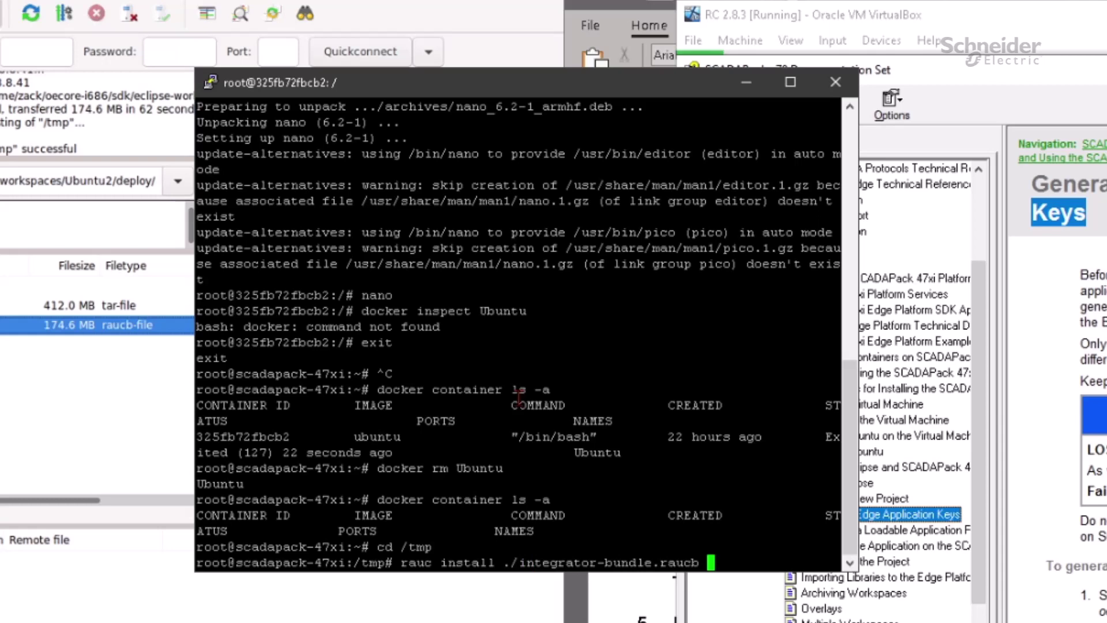
pyautogui.press('Return')
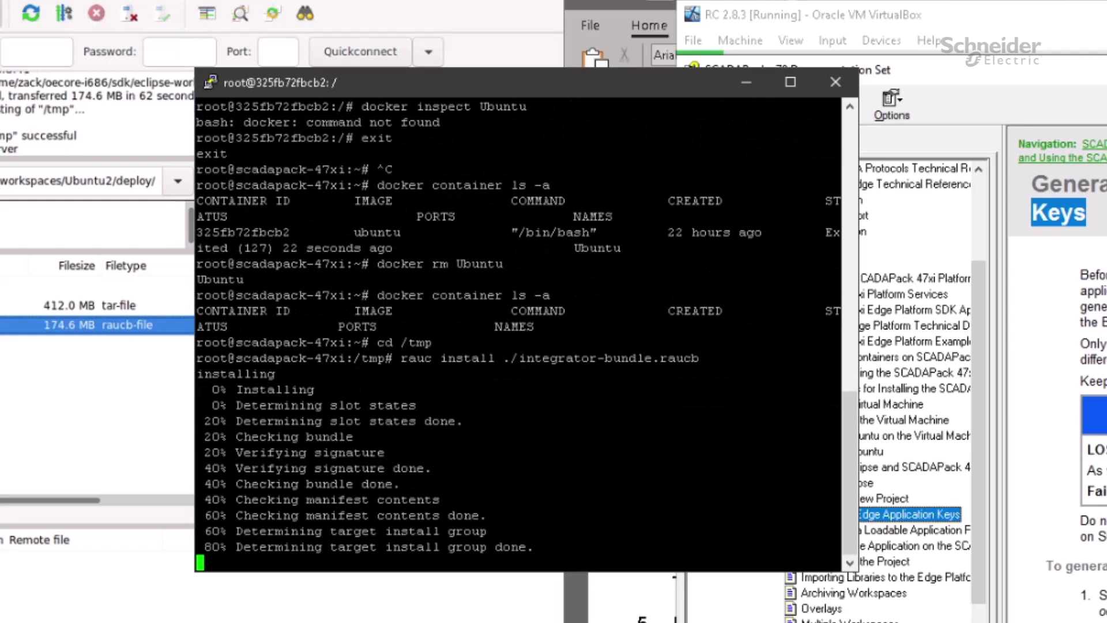
pyautogui.write('reboot')
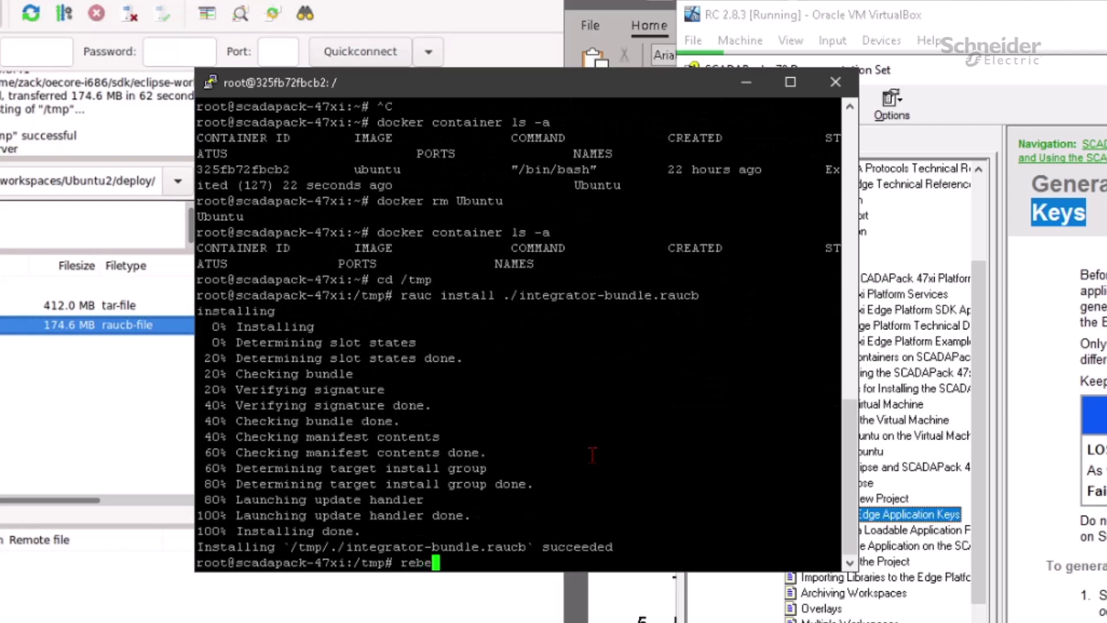
pyautogui.press('Return')
pyautogui.press('Return')
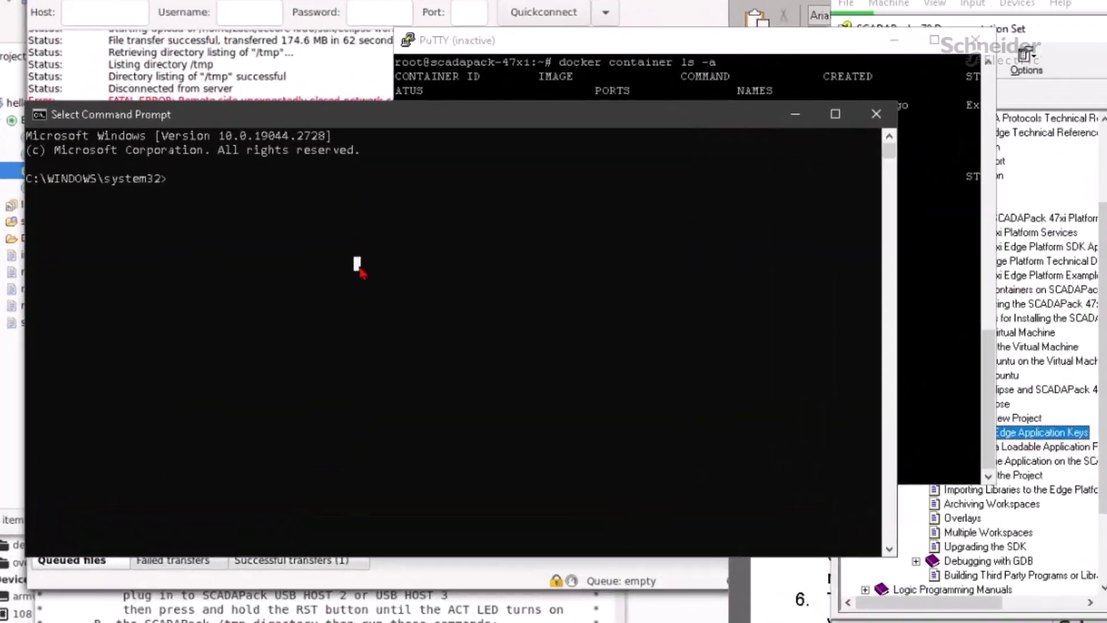
pyautogui.write('ping -t 1')
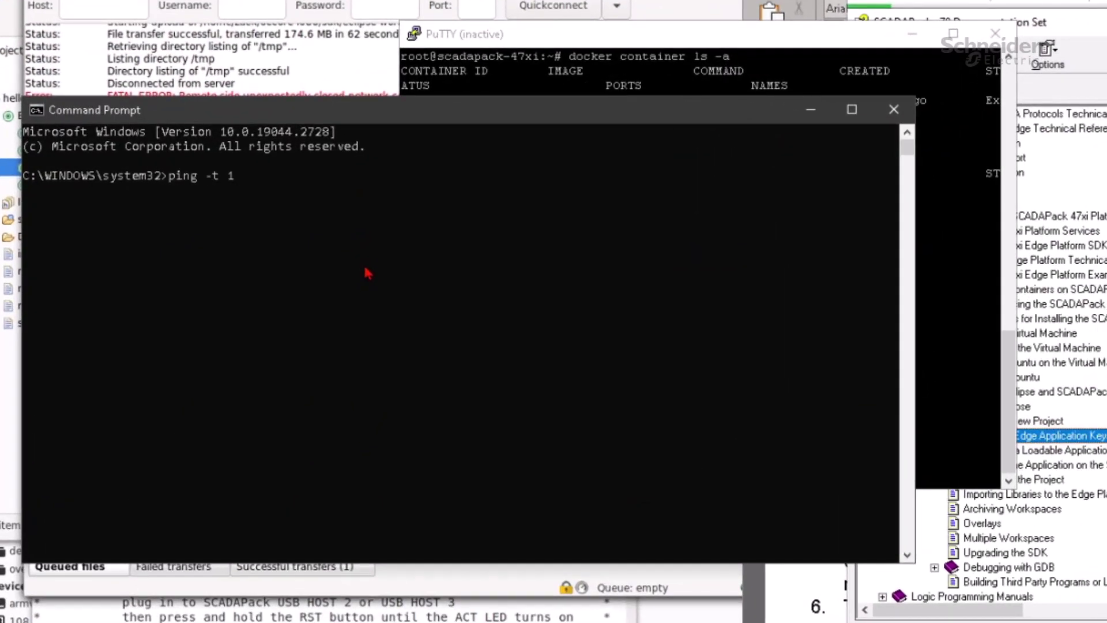
pyautogui.write('92.168.8.41')
# Ping 192.168.8.41 until it replies, then restart the PuTTY session and log in as root.
pyautogui.press('Return')
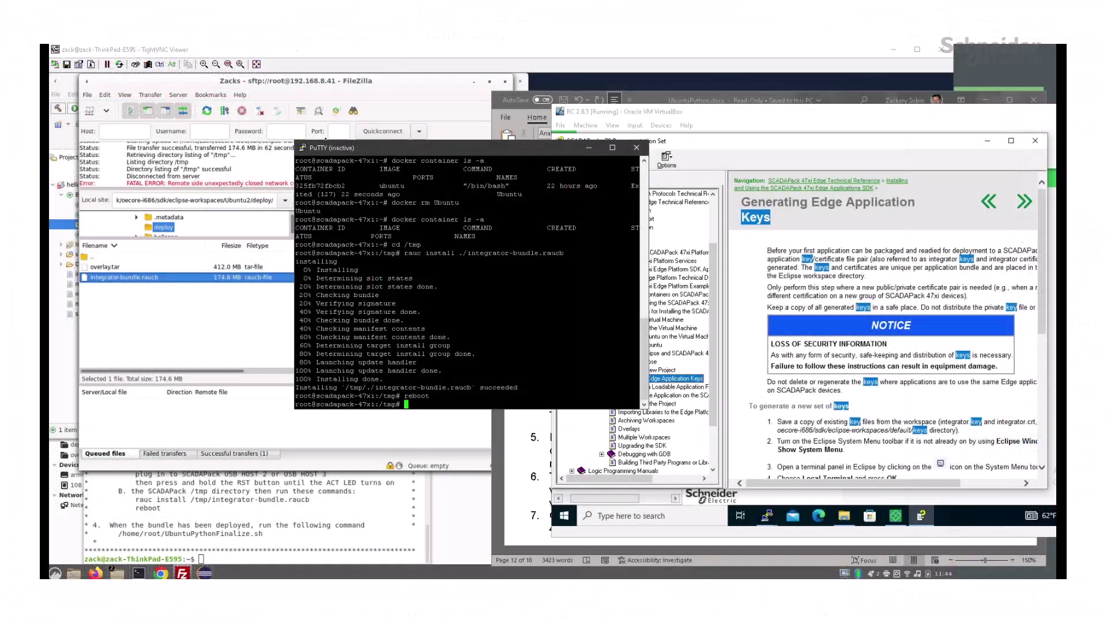
pyautogui.click(304, 149)
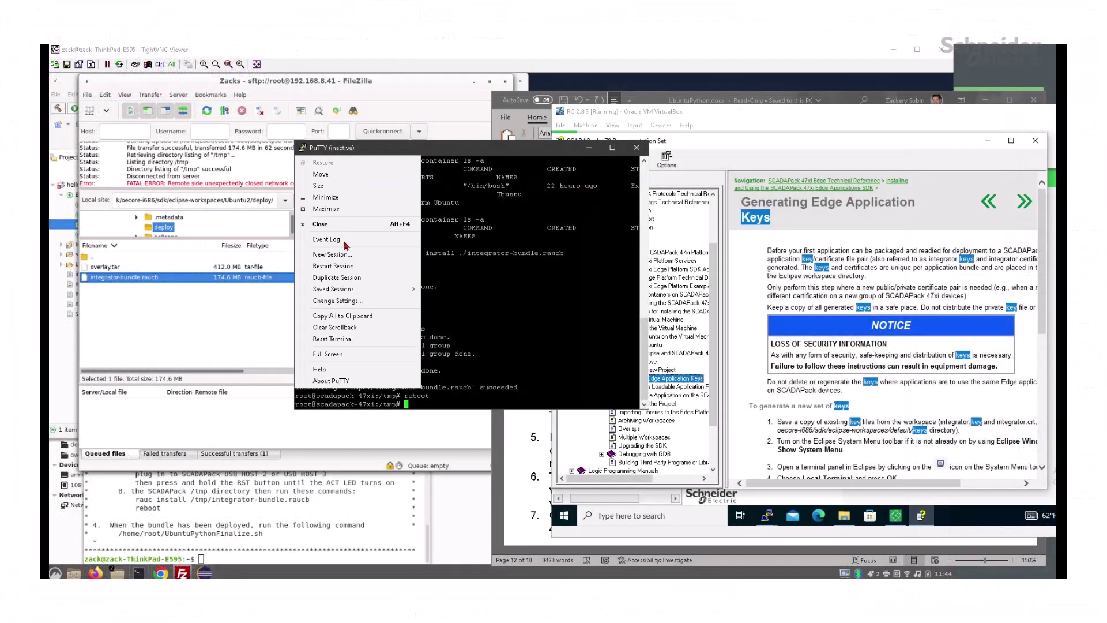
pyautogui.click(346, 279)
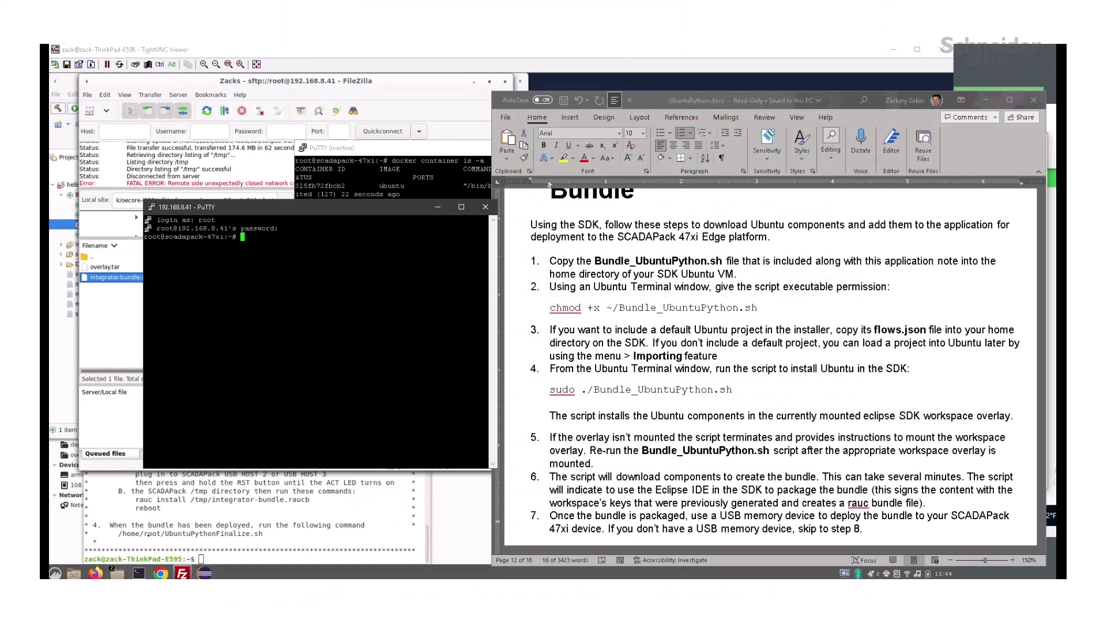
pyautogui.write('cd /home/root')
# Change to /home/root and list its files.
pyautogui.press('Return')
pyautogui.write('ls')
pyautogui.press('Return')
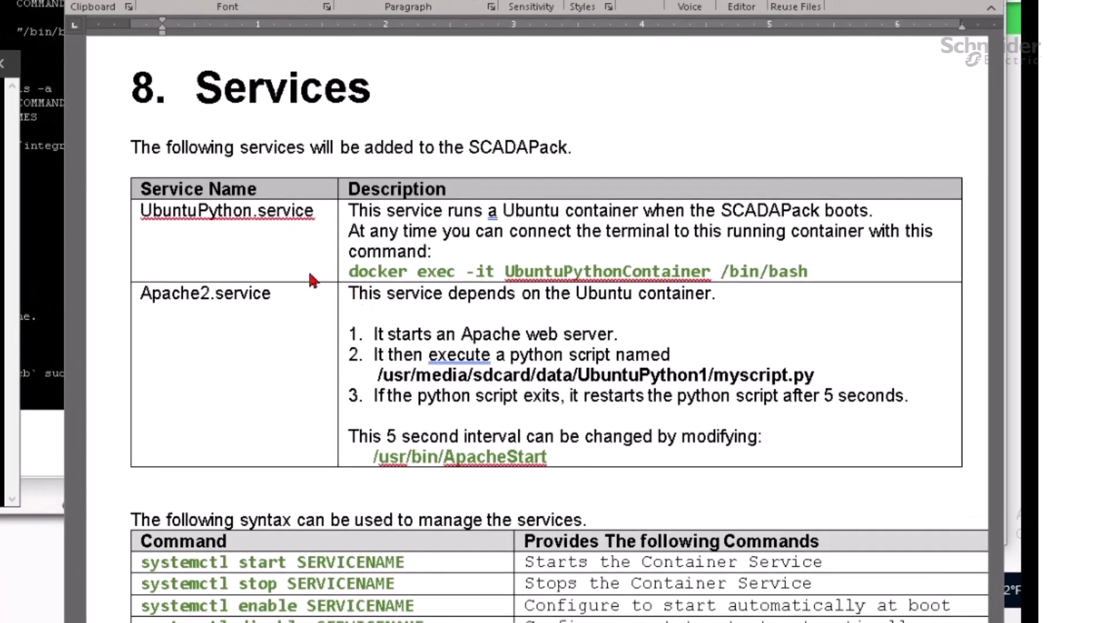
pyautogui.click(238, 245)
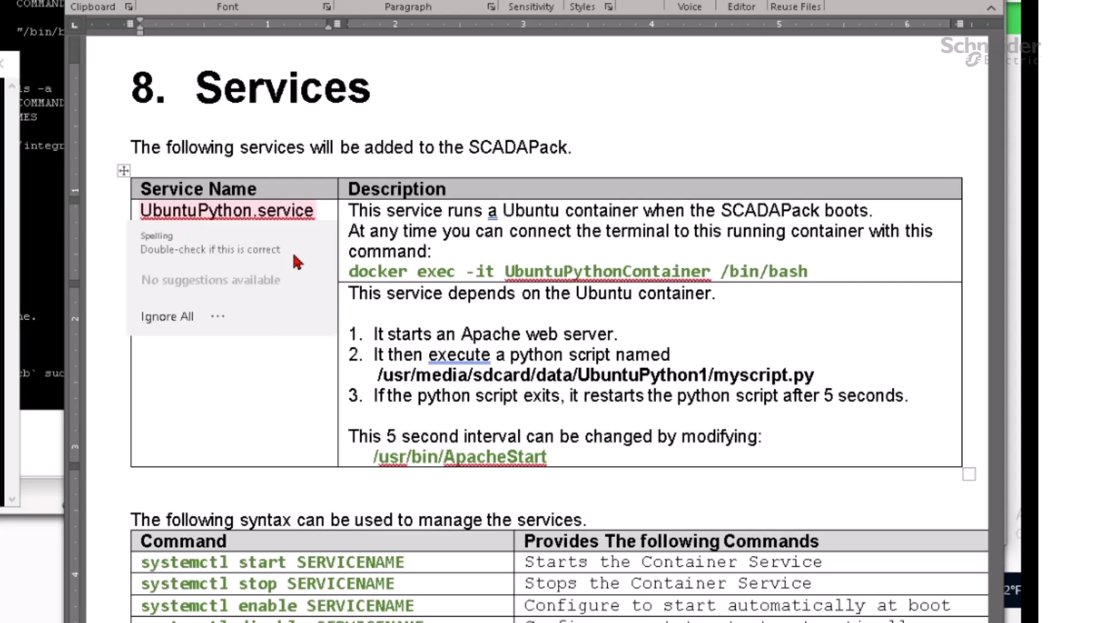
pyautogui.press('Escape')
pyautogui.click(781, 232)
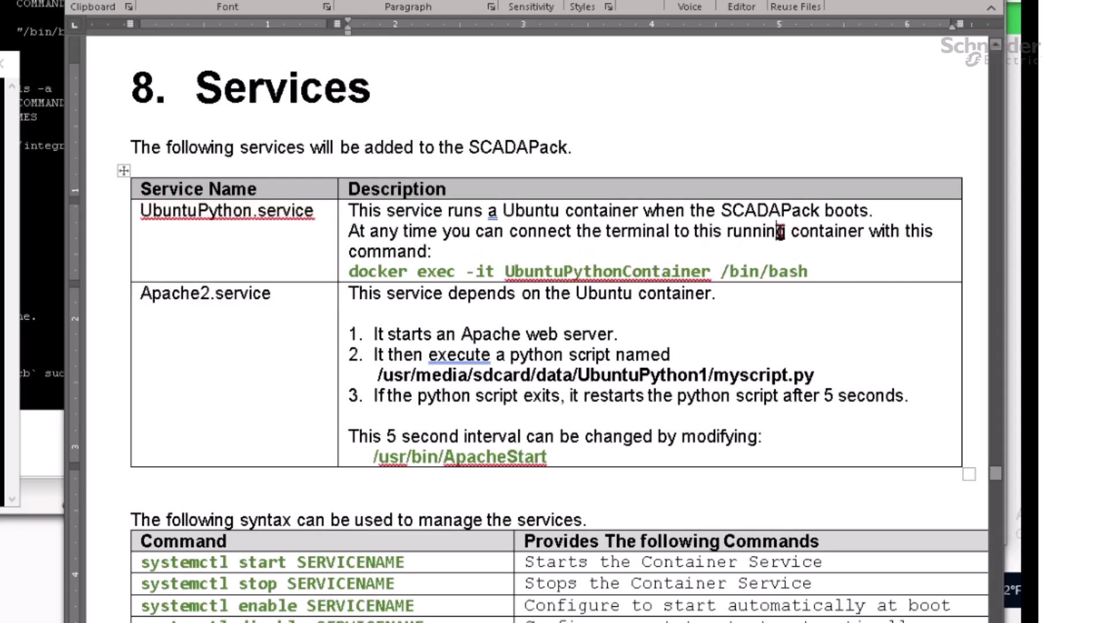
pyautogui.click(813, 271)
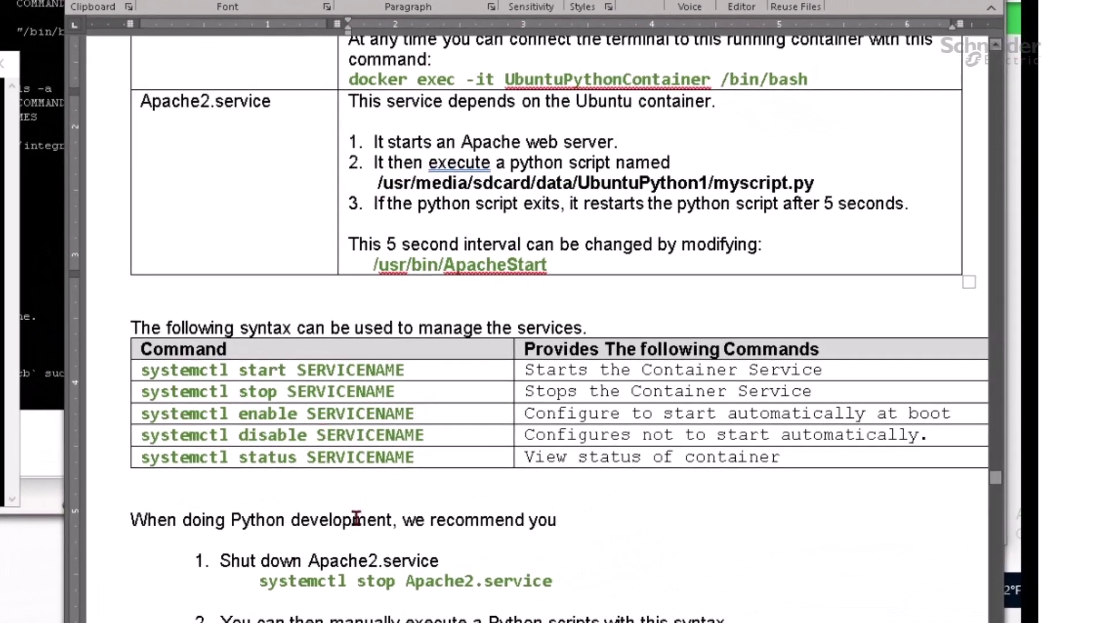
pyautogui.scroll(2, 356, 519)
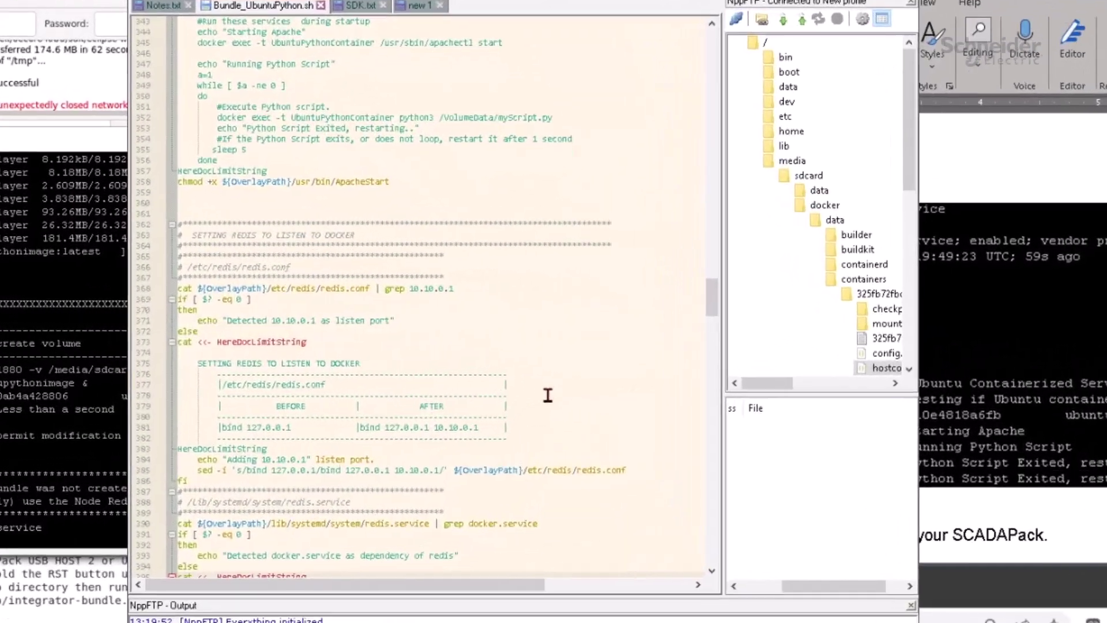
pyautogui.scroll(3, 547, 395)
pyautogui.scroll(3, 547, 396)
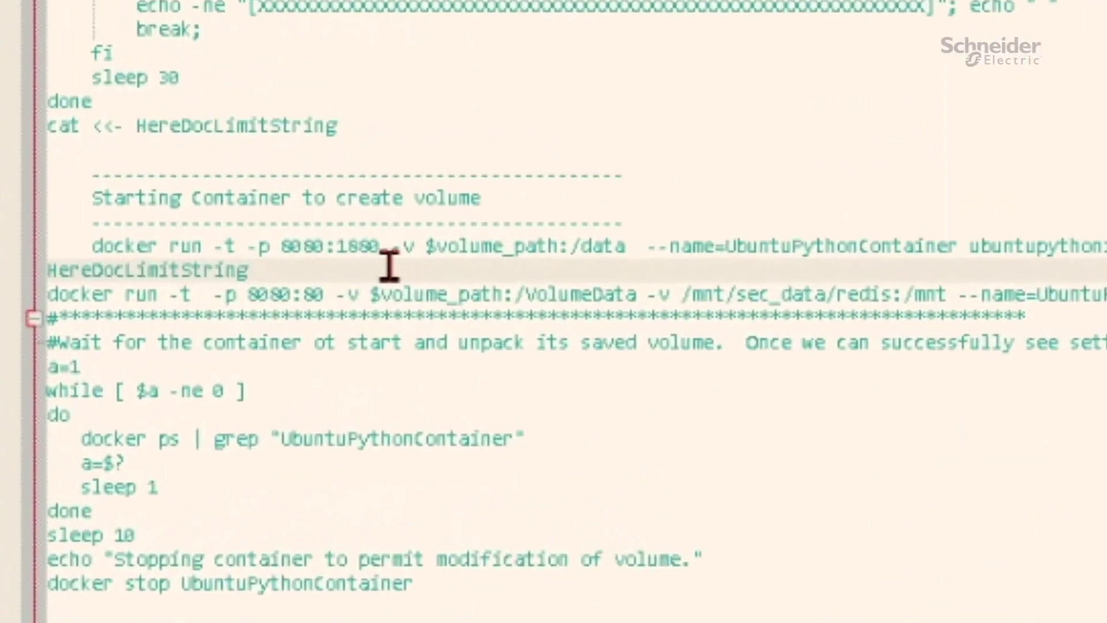
# Highlight port 8080 on the docker run line of the install script.
pyautogui.click(389, 274)
pyautogui.doubleClick(260, 294)
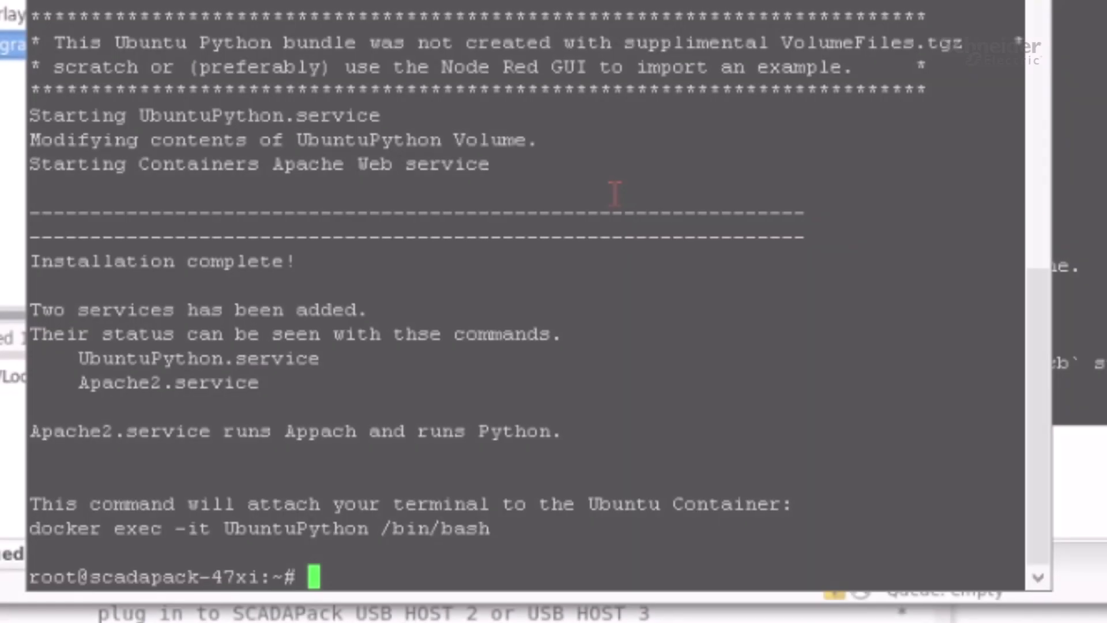
pyautogui.write('systemctl s')
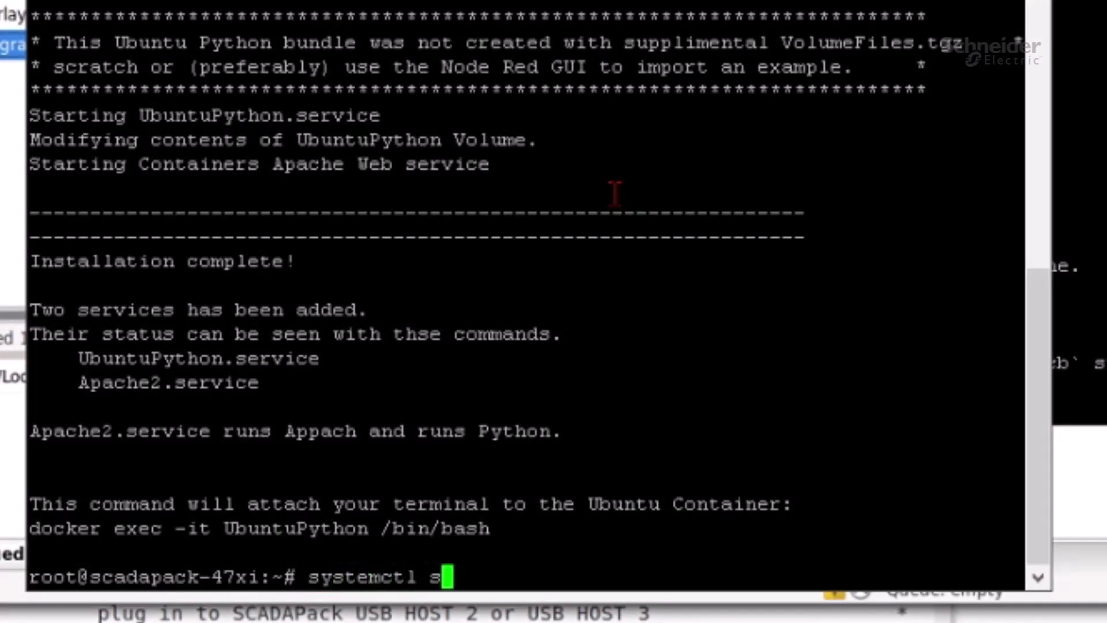
pyautogui.write('tatus UbuntuPytho')
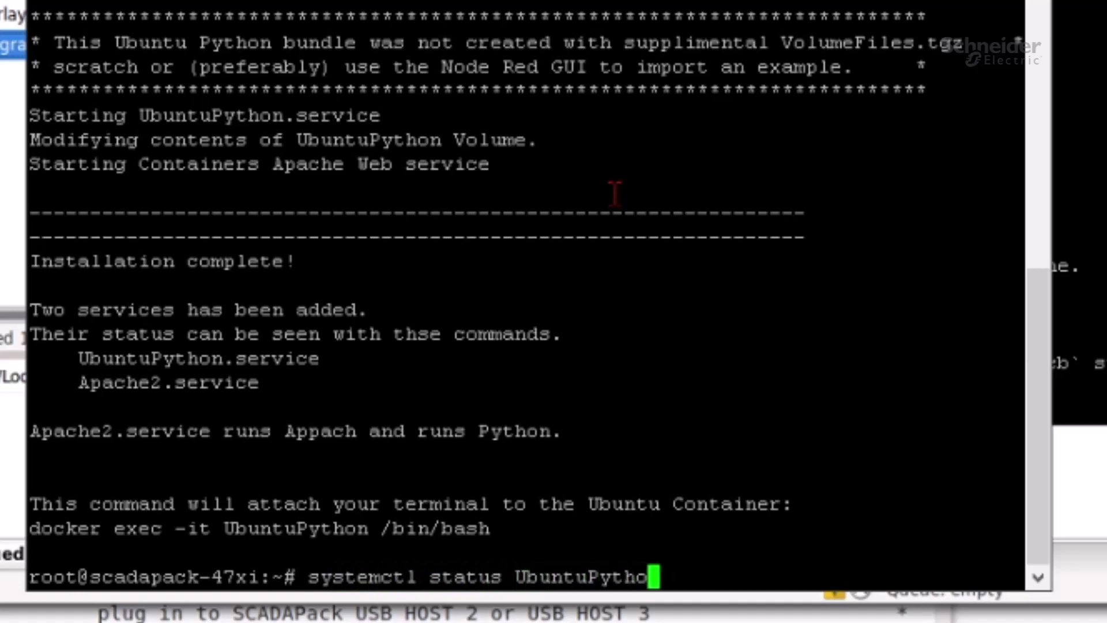
pyautogui.write('n.service')
# Run systemctl status for UbuntuPython.service and Apache2.service to confirm both are active.
pyautogui.press('Return')
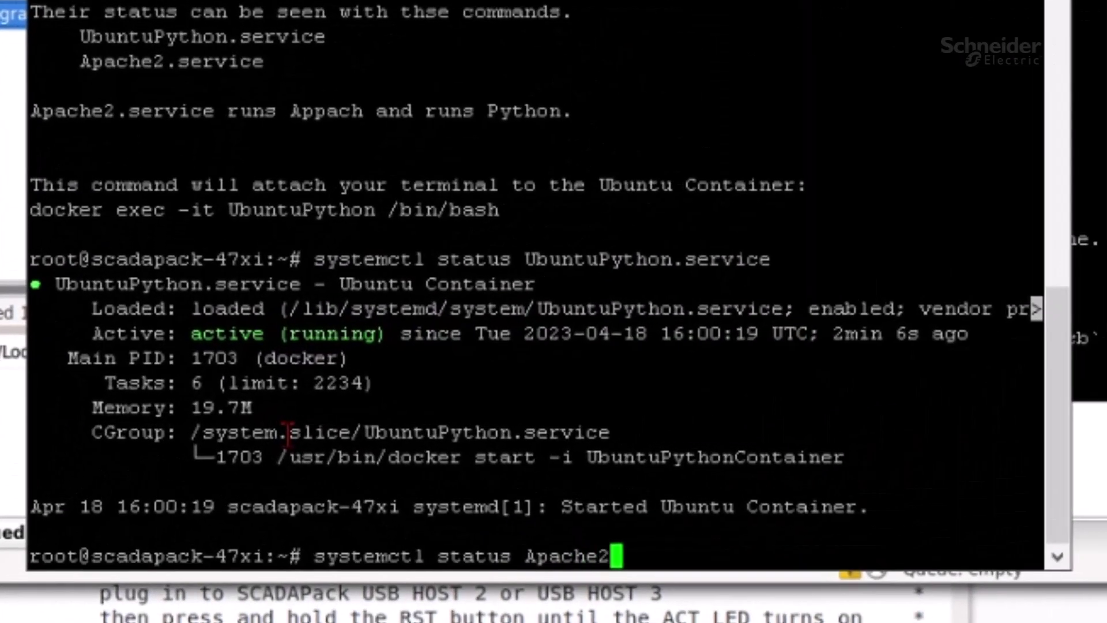
pyautogui.write('2.service')
pyautogui.press('Return')
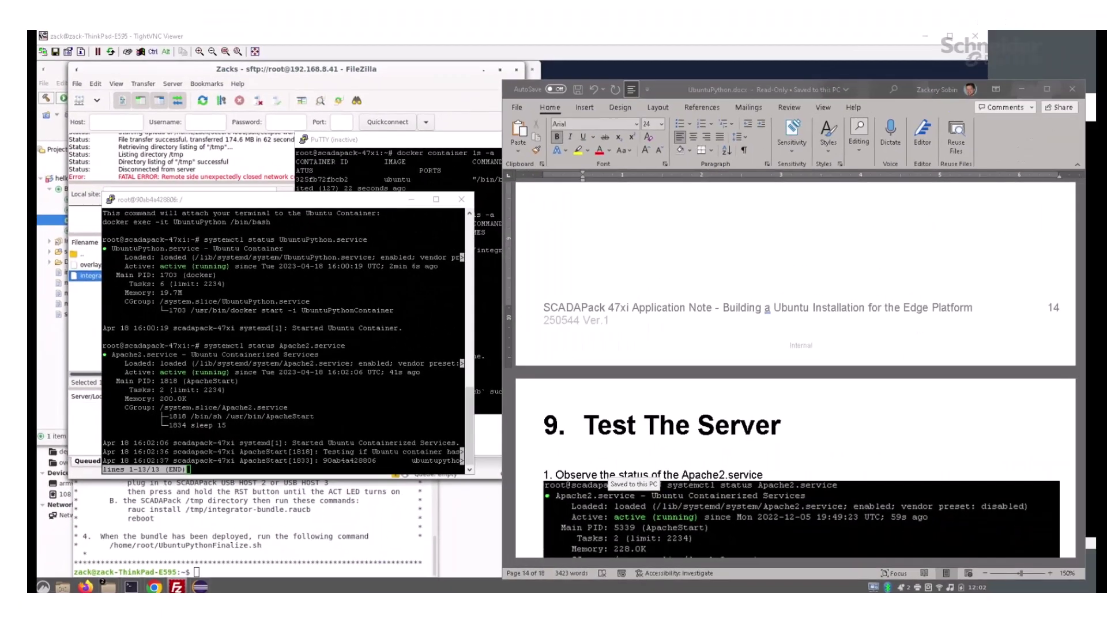
# View the Apache2 default page on port 8080 in Chrome beside the application note.
pyautogui.moveTo(718, 299); pyautogui.dragTo(874, 62)
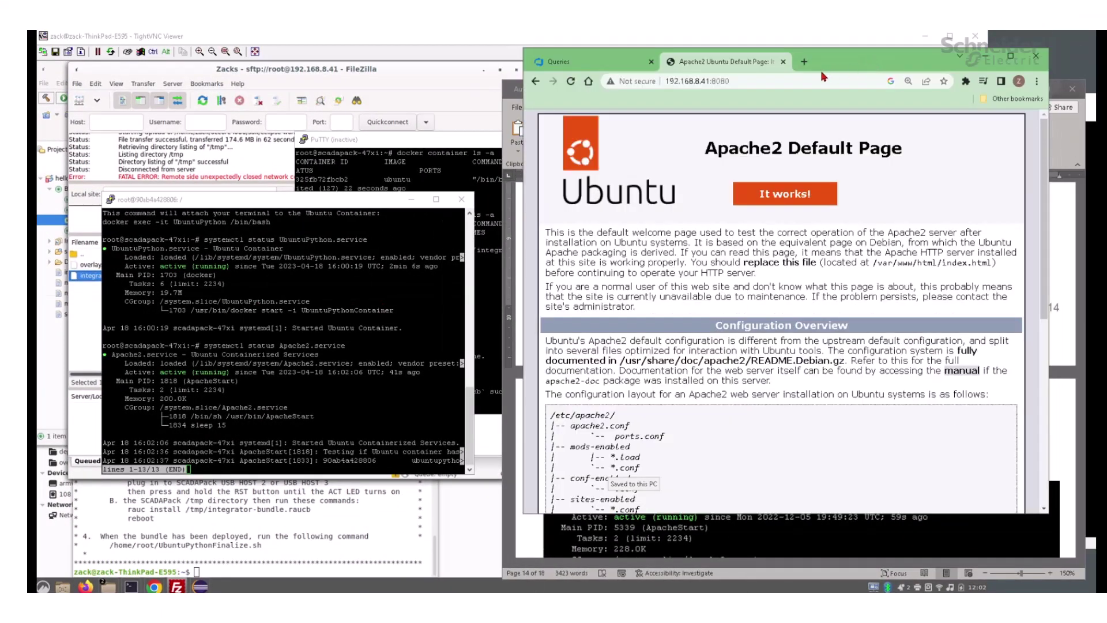
pyautogui.doubleClick(720, 81)
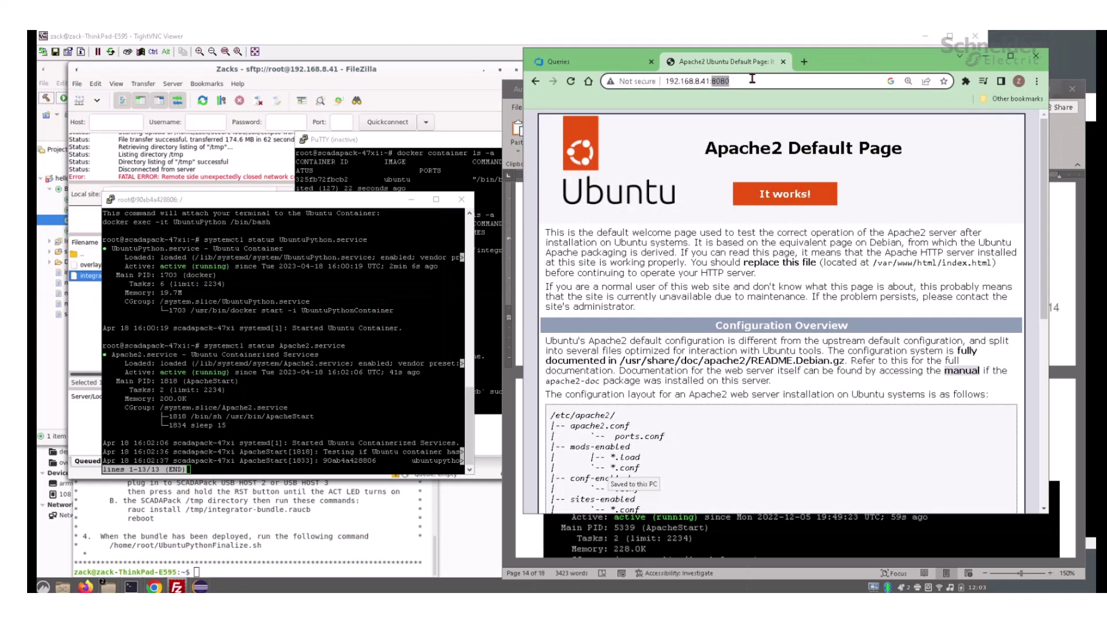
pyautogui.click(779, 145)
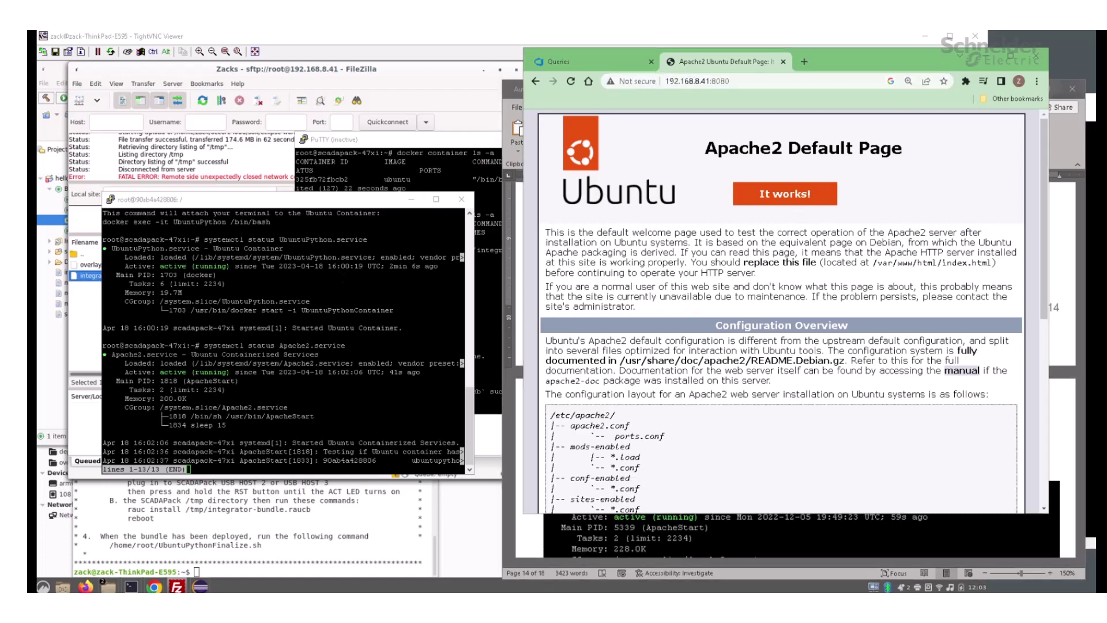
pyautogui.click(783, 62)
pyautogui.scroll(-5, 773, 433)
pyautogui.scroll(-5, 773, 486)
pyautogui.scroll(-2, 772, 486)
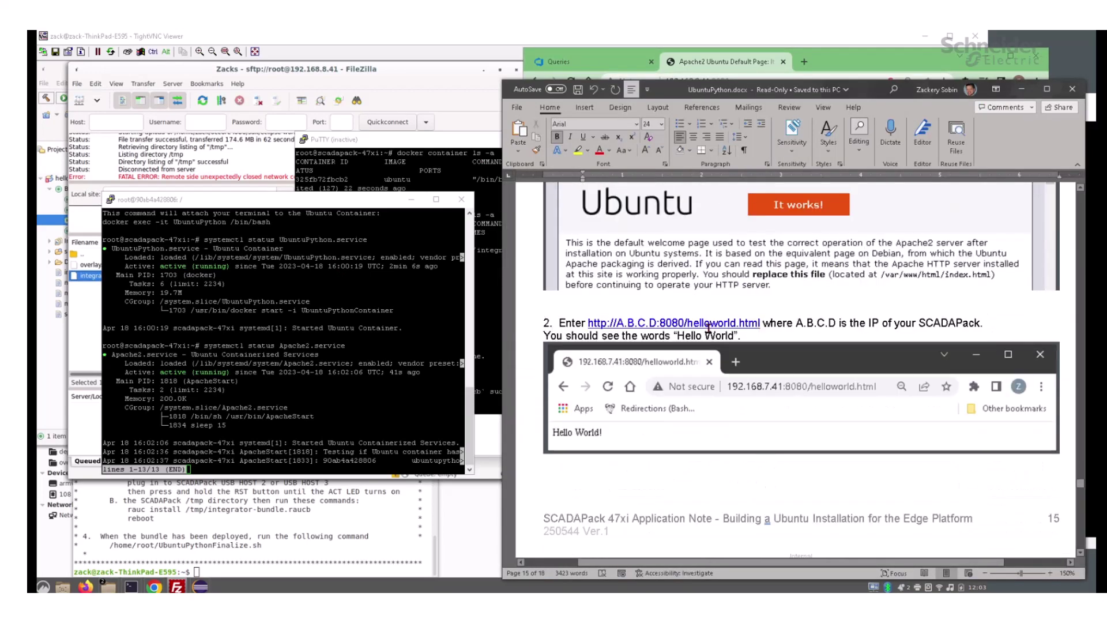
pyautogui.moveTo(761, 322); pyautogui.dragTo(687, 322)
# Copy helloworld.html from the Word link and load it from the SCADAPack's port 8080 address.
pyautogui.hotkey('ctrl', 'c')
pyautogui.hotkey('alt', 'Tab')
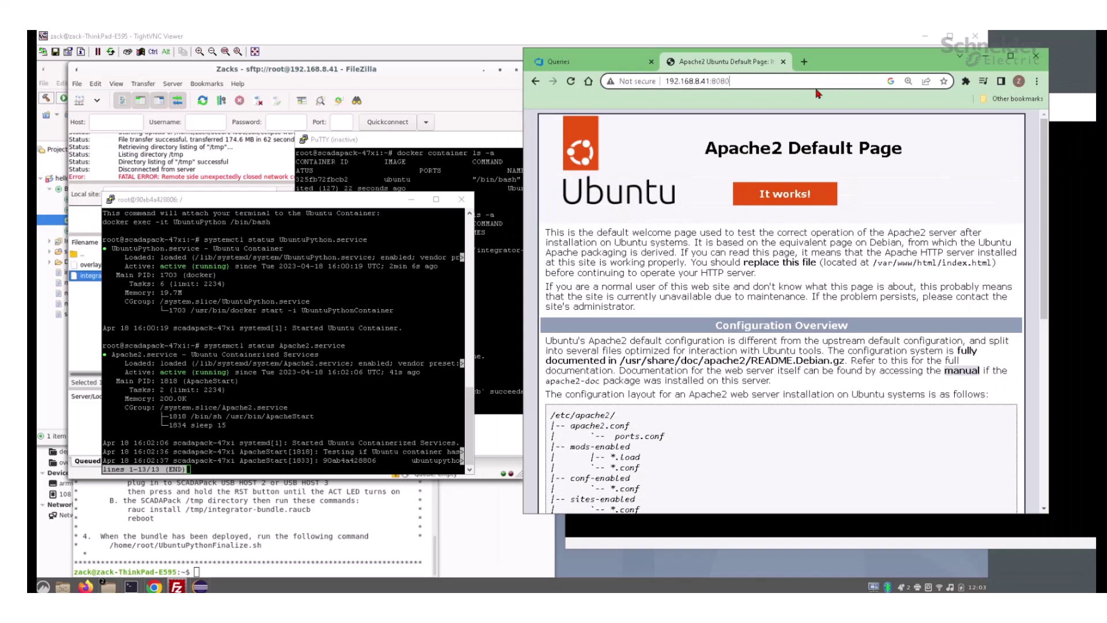
pyautogui.click(814, 80)
pyautogui.write('/helloworld.html')
pyautogui.press('Return')
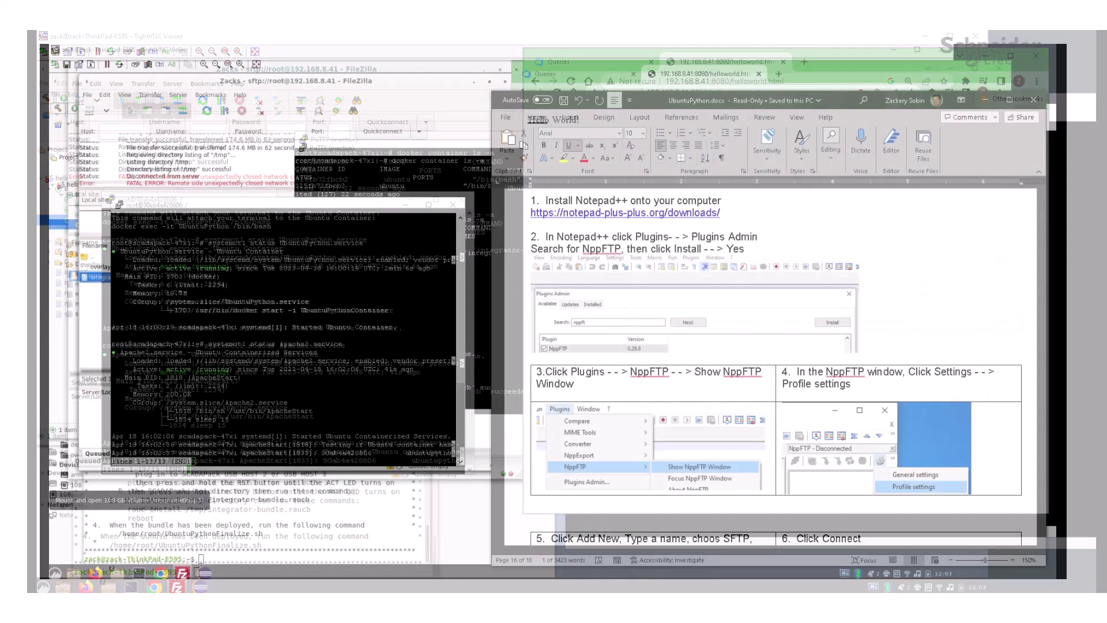
pyautogui.scroll(-3, 741, 391)
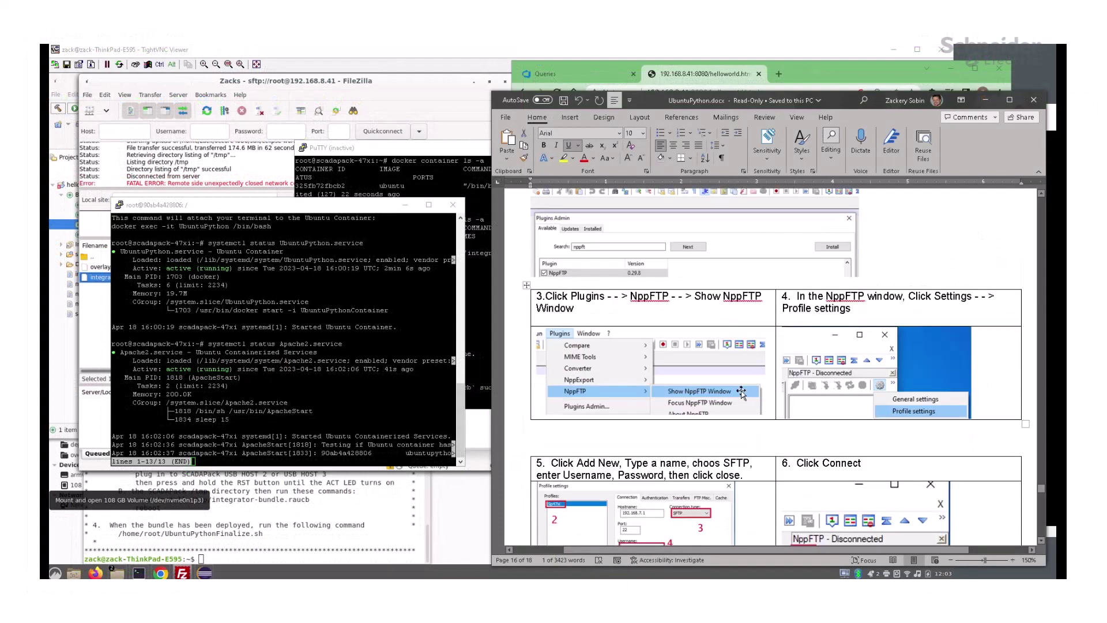
pyautogui.scroll(2, 741, 391)
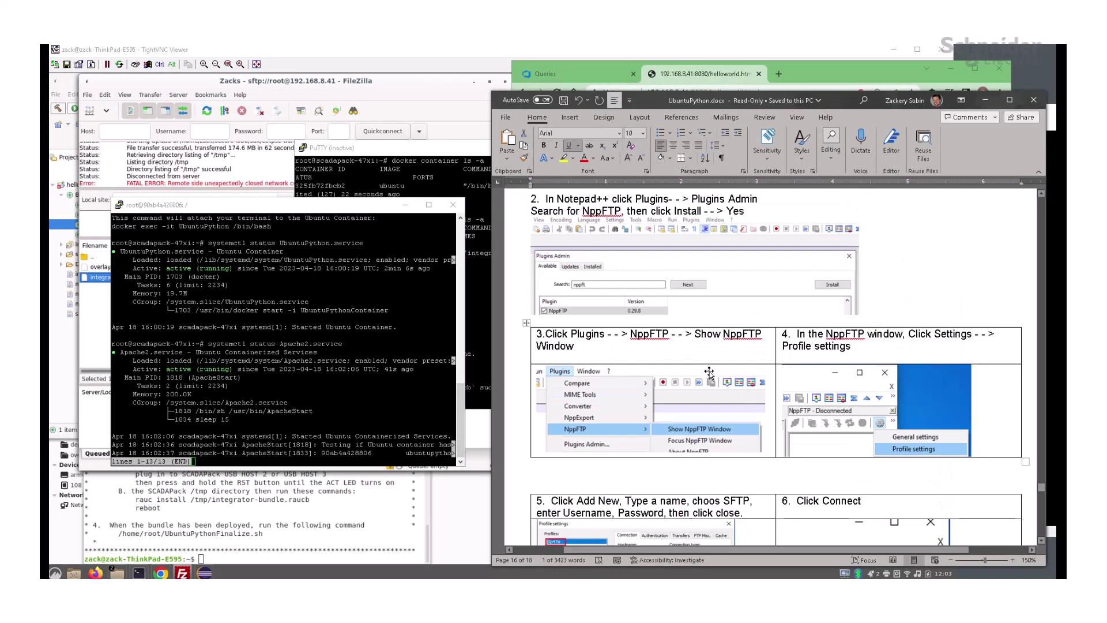
pyautogui.scroll(-1, 735, 428)
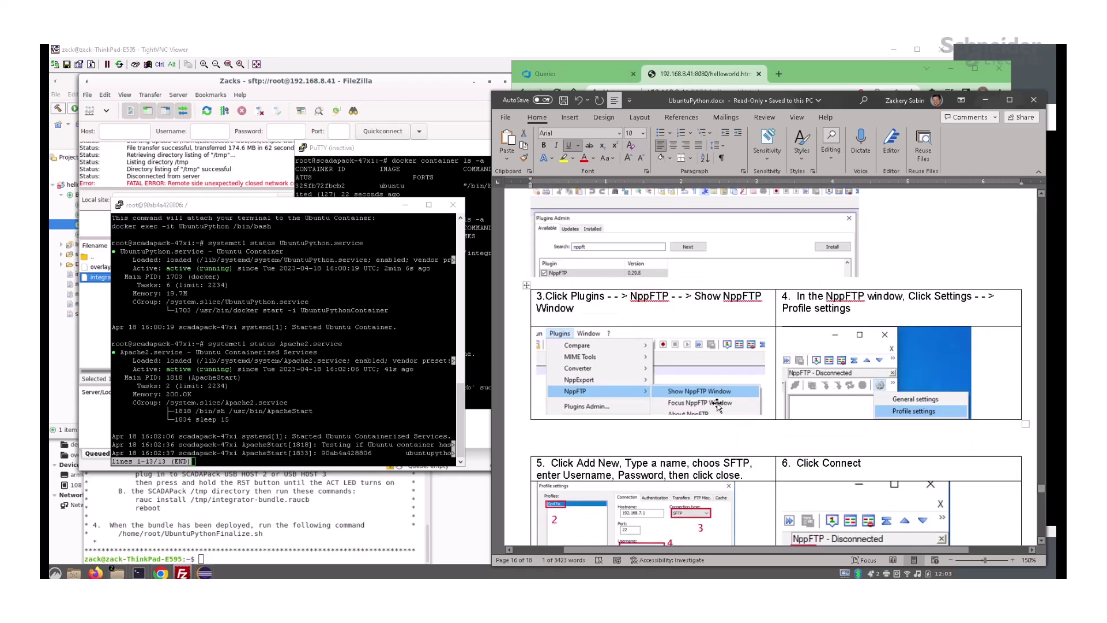
pyautogui.scroll(3, 718, 407)
pyautogui.scroll(-3, 718, 407)
pyautogui.scroll(-2, 718, 407)
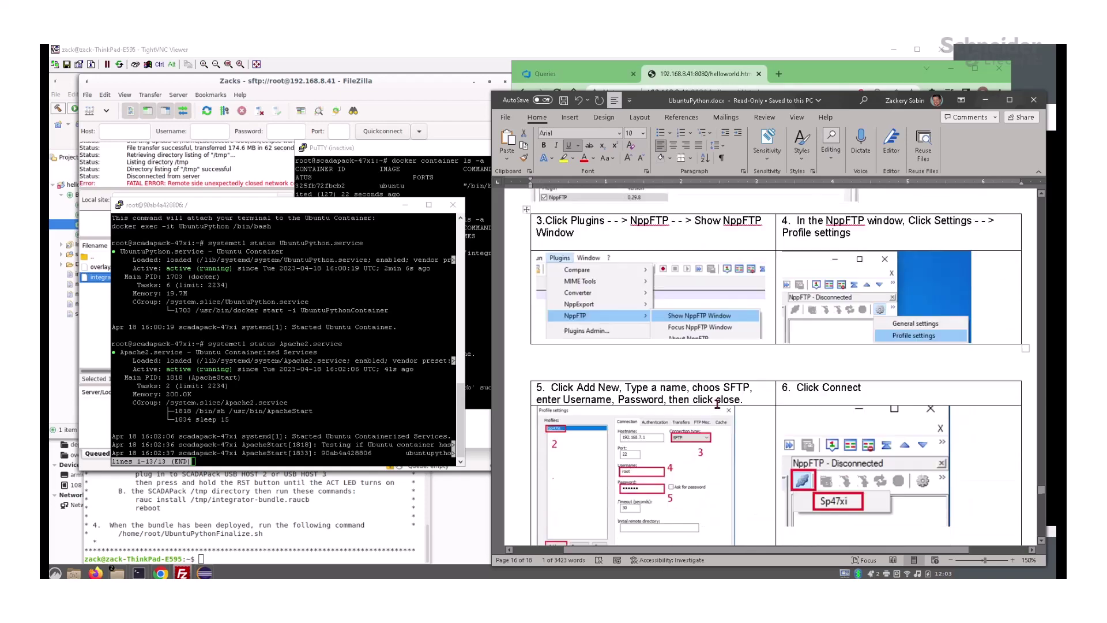
pyautogui.scroll(-1, 719, 408)
pyautogui.scroll(-3, 718, 407)
pyautogui.scroll(-3, 718, 406)
pyautogui.scroll(-3, 718, 406)
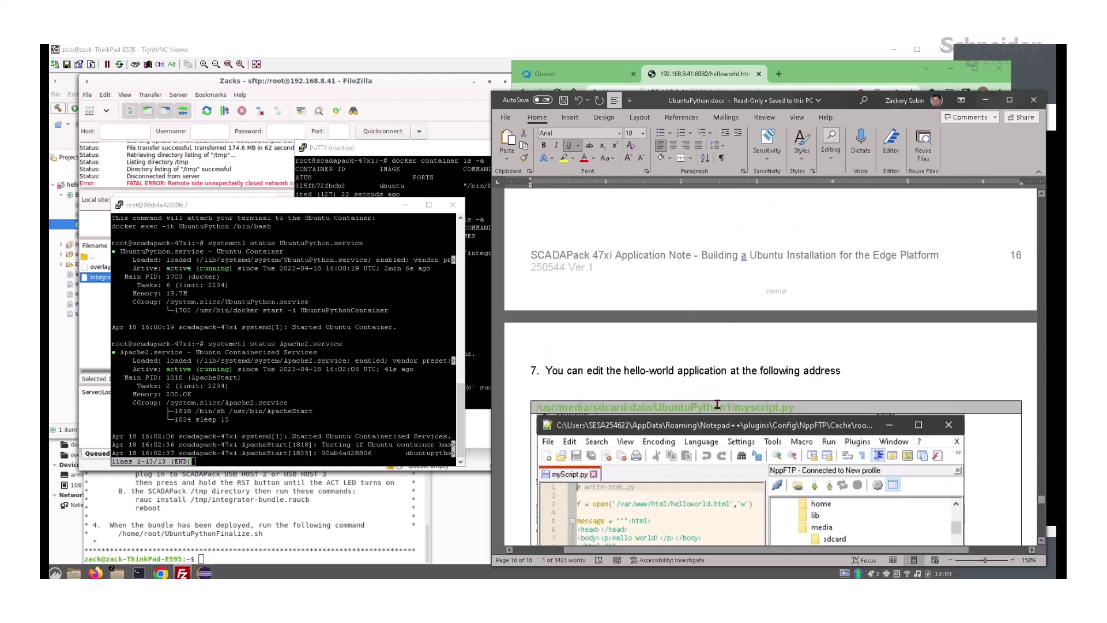
pyautogui.scroll(-3, 719, 406)
pyautogui.scroll(-2, 718, 407)
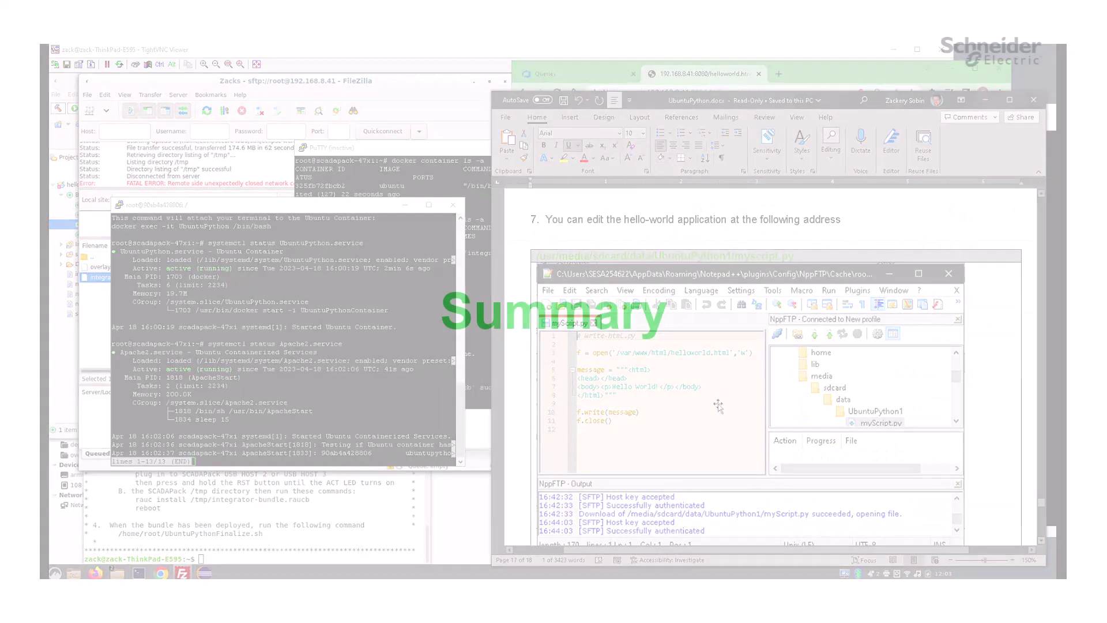